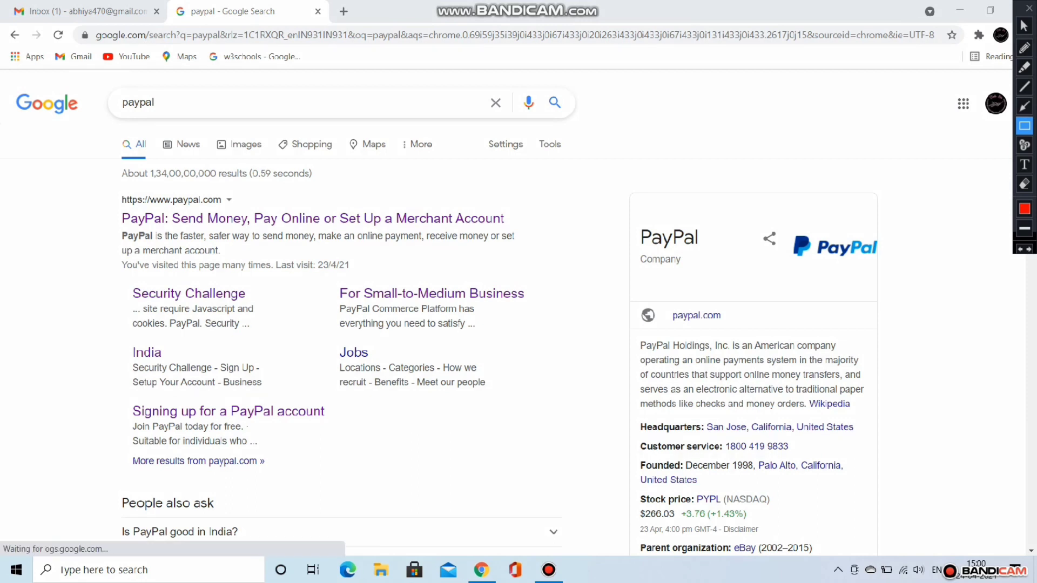
Step: Open the PayPal Business site from the Google results for 'paypal'
{"action": "left_click_drag", "start_coordinate": [115, 205], "coordinate": [531, 236]}
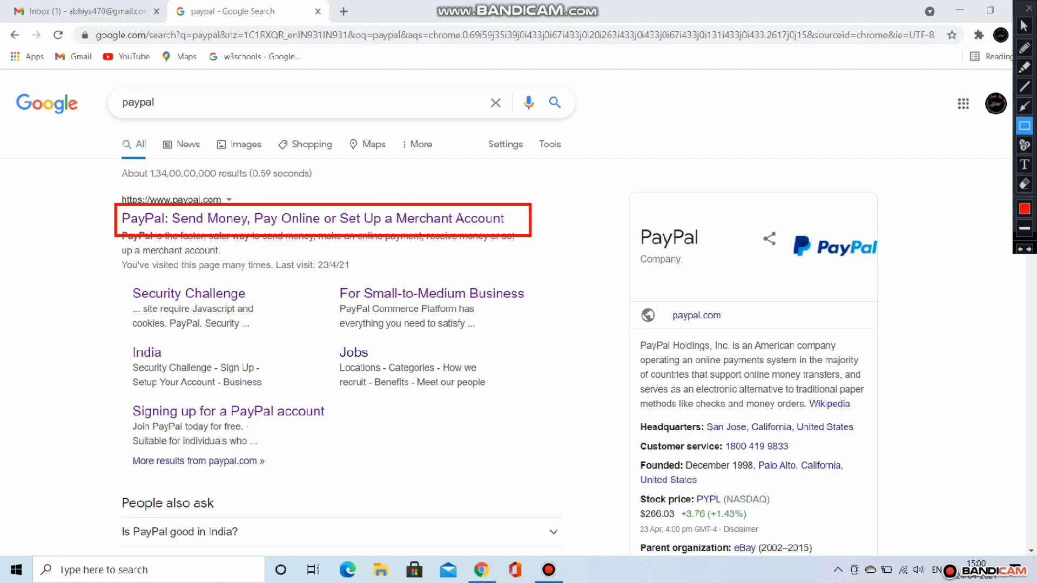
{"action": "left_click", "coordinate": [1025, 25]}
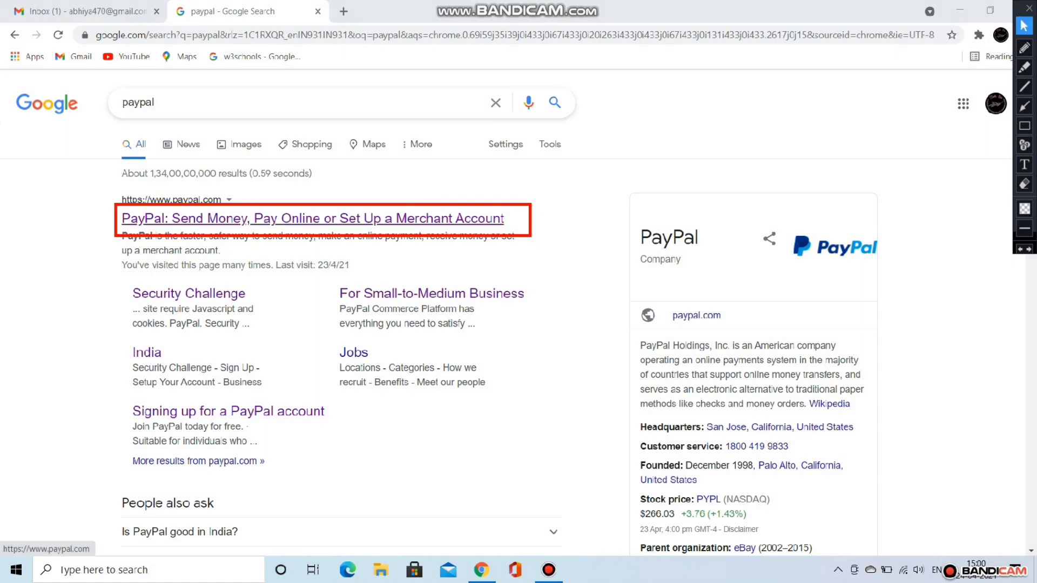
{"action": "left_click", "coordinate": [312, 219]}
{"action": "left_click", "coordinate": [313, 219]}
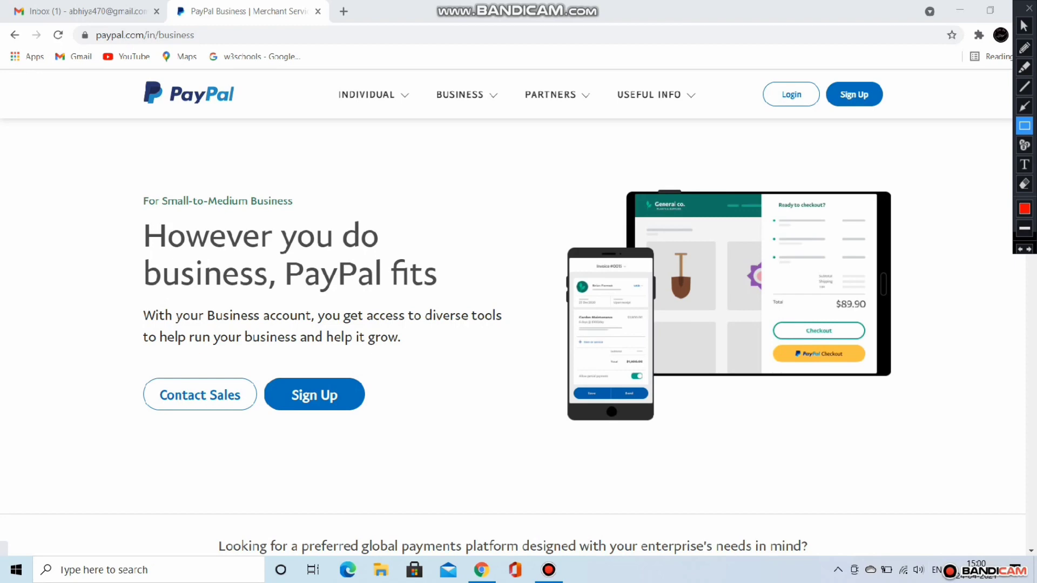
Step: Start a PayPal sign-up and choose a Business Account instead of Individual
{"action": "left_click_drag", "start_coordinate": [824, 81], "coordinate": [900, 107]}
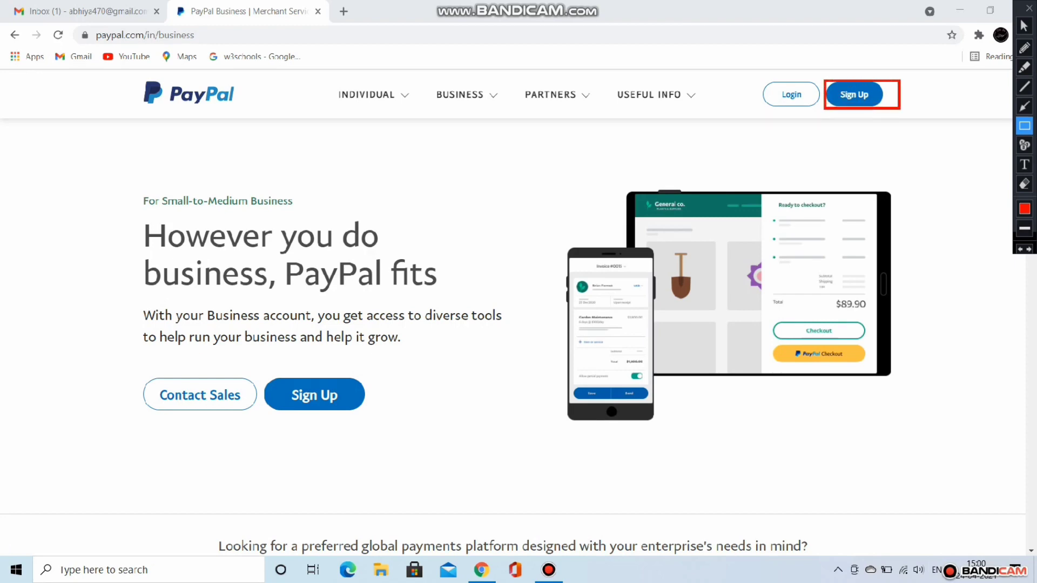
{"action": "left_click", "coordinate": [1025, 25]}
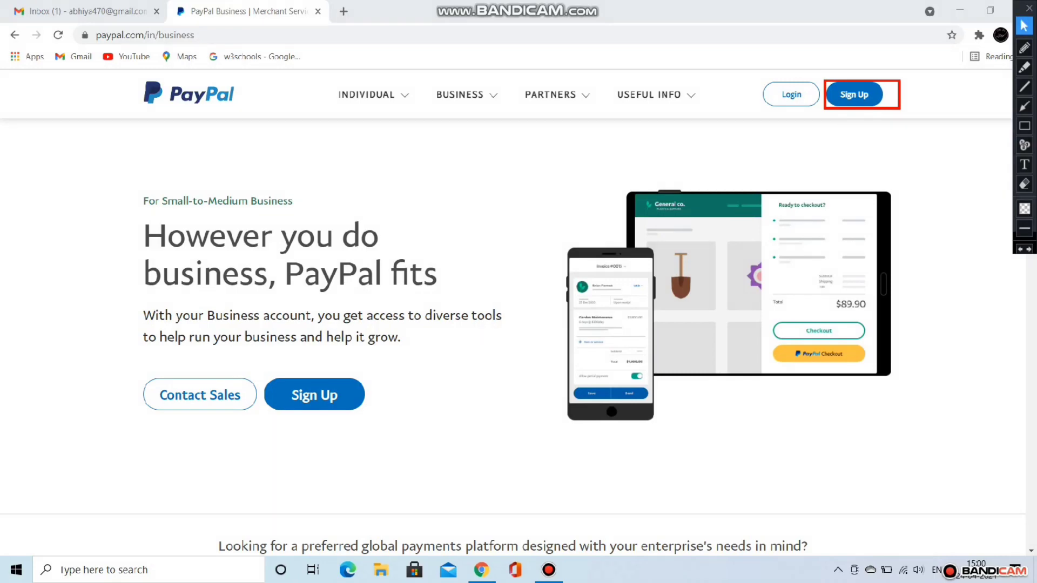
{"action": "left_click", "coordinate": [854, 95]}
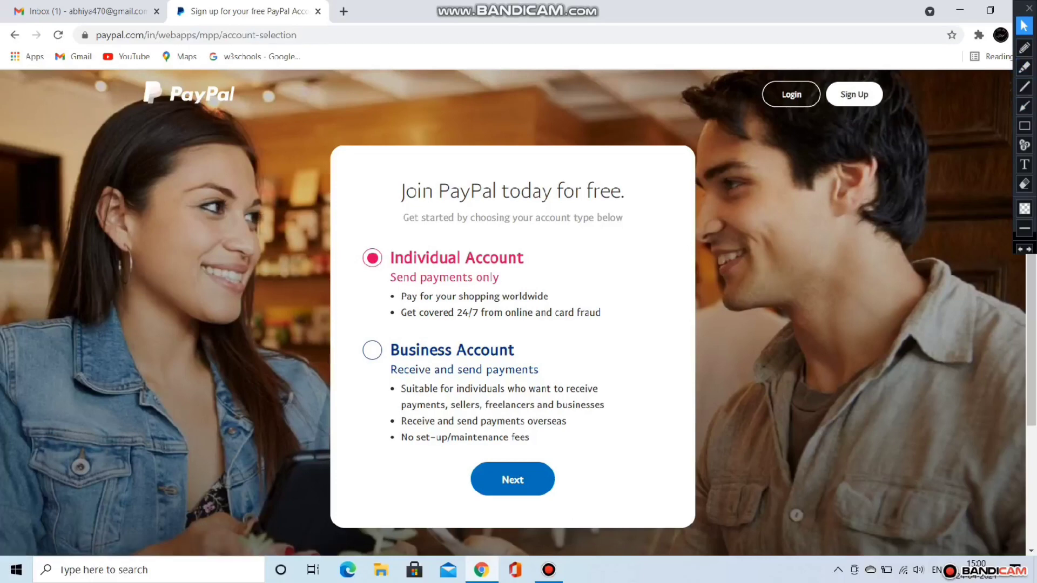
{"action": "left_click", "coordinate": [1025, 126]}
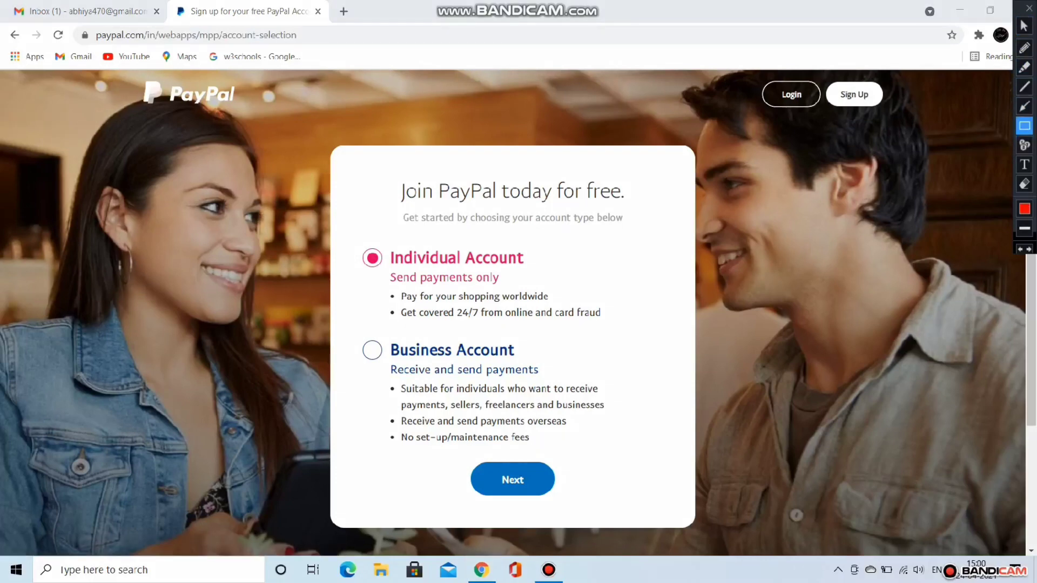
{"action": "mouse_move", "coordinate": [351, 334]}
{"action": "left_mouse_down"}
{"action": "mouse_move", "coordinate": [475, 396]}
{"action": "mouse_move", "coordinate": [675, 451]}
{"action": "left_mouse_up"}
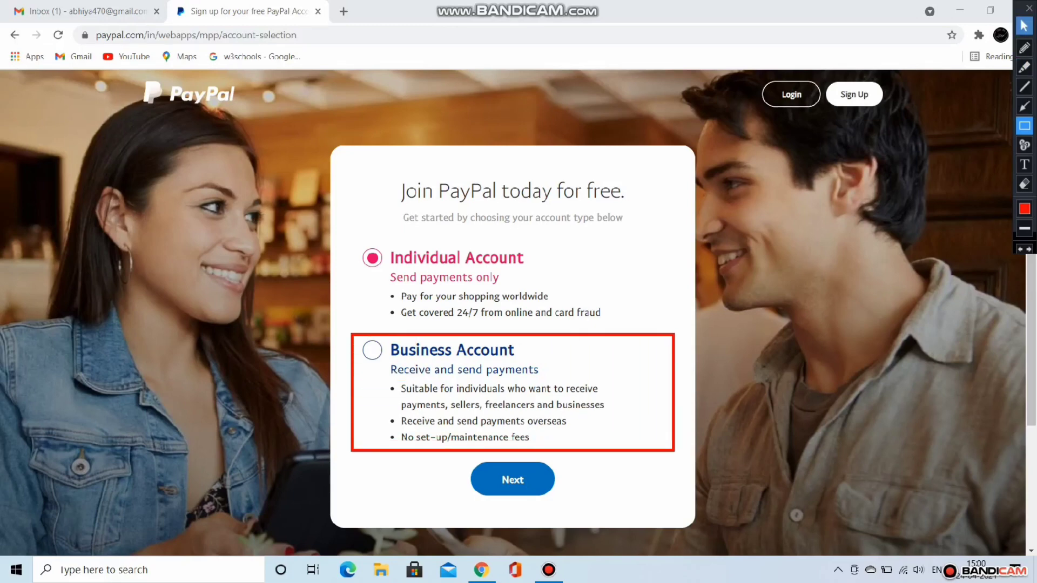
{"action": "left_click", "coordinate": [1025, 25]}
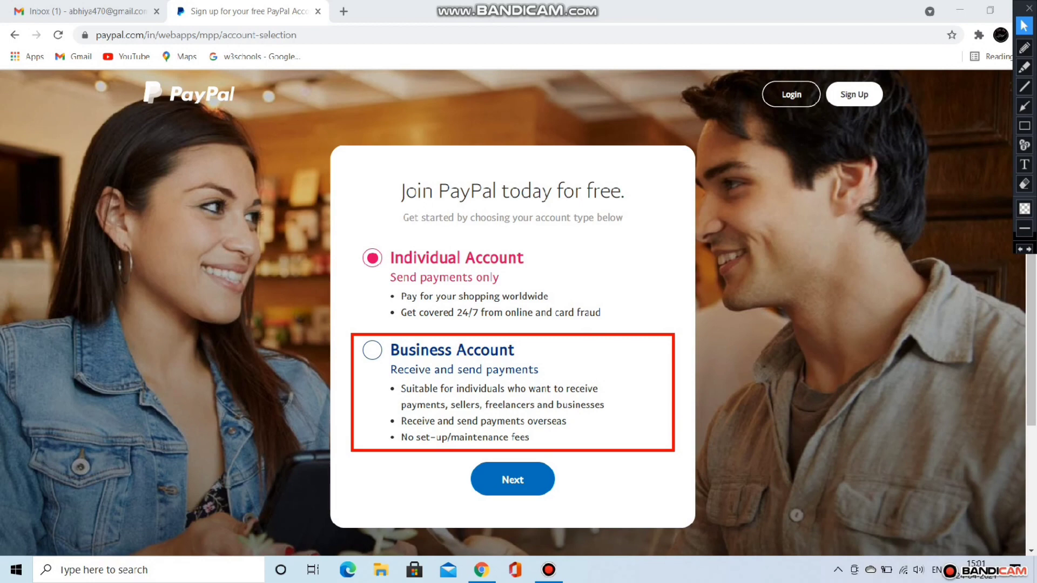
{"action": "left_click", "coordinate": [372, 350]}
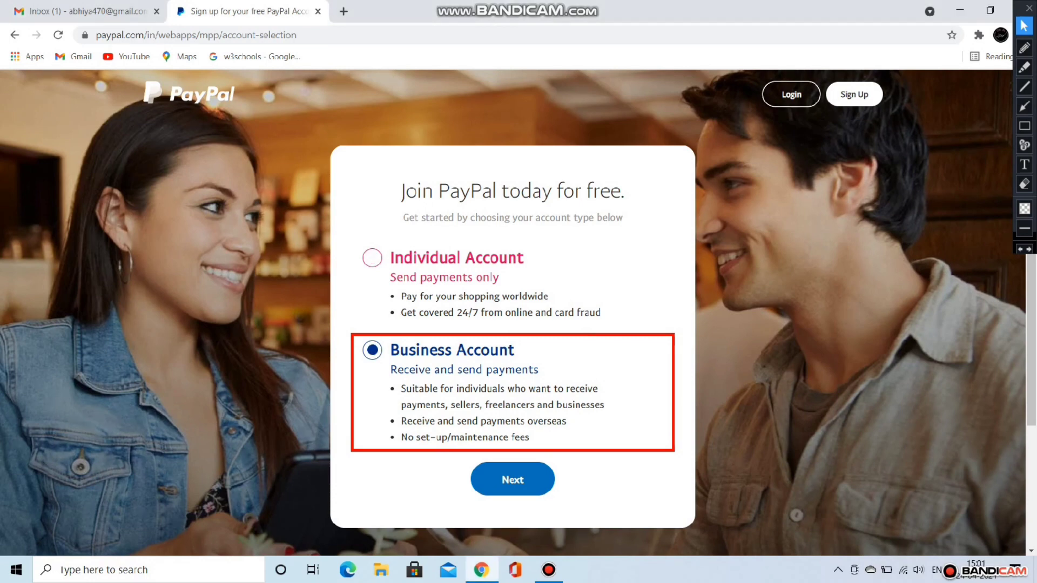
{"action": "left_click", "coordinate": [1021, 249]}
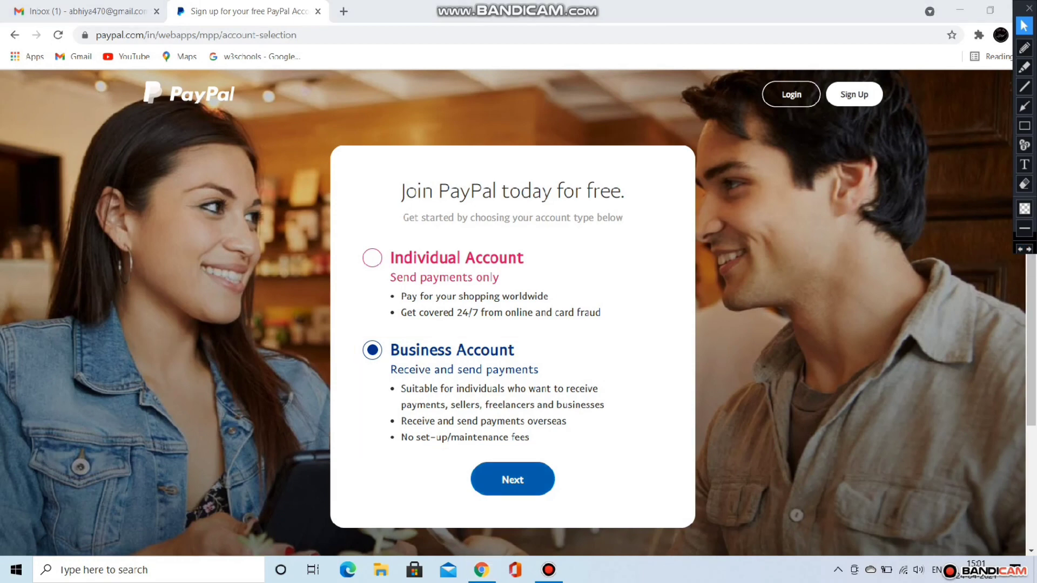
{"action": "left_click", "coordinate": [512, 480]}
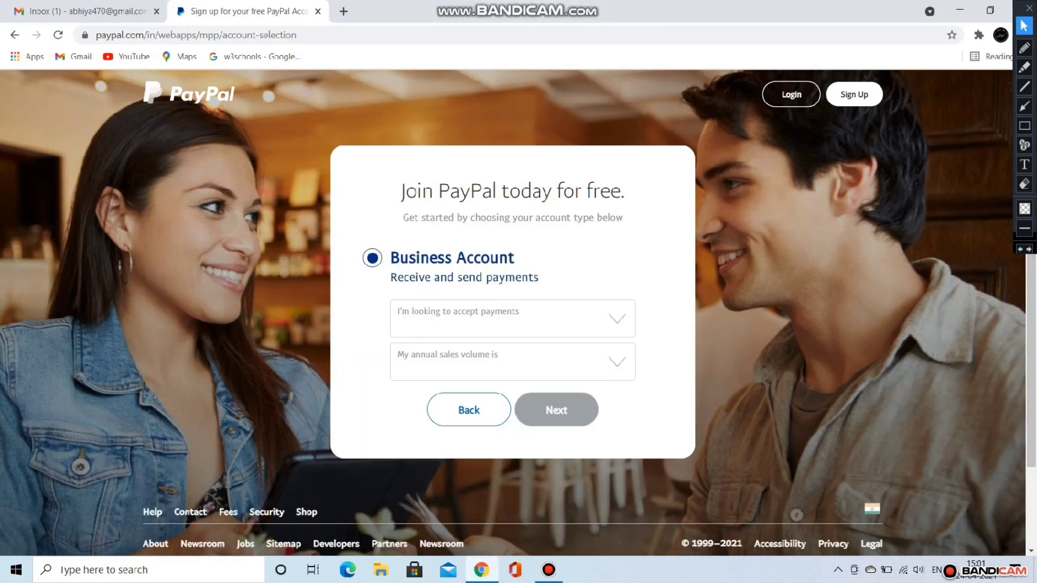
Step: Answer the business questions: payments on marketplaces or Freelancer platforms, 0 to 250K USD annual sales
{"action": "left_click", "coordinate": [617, 319]}
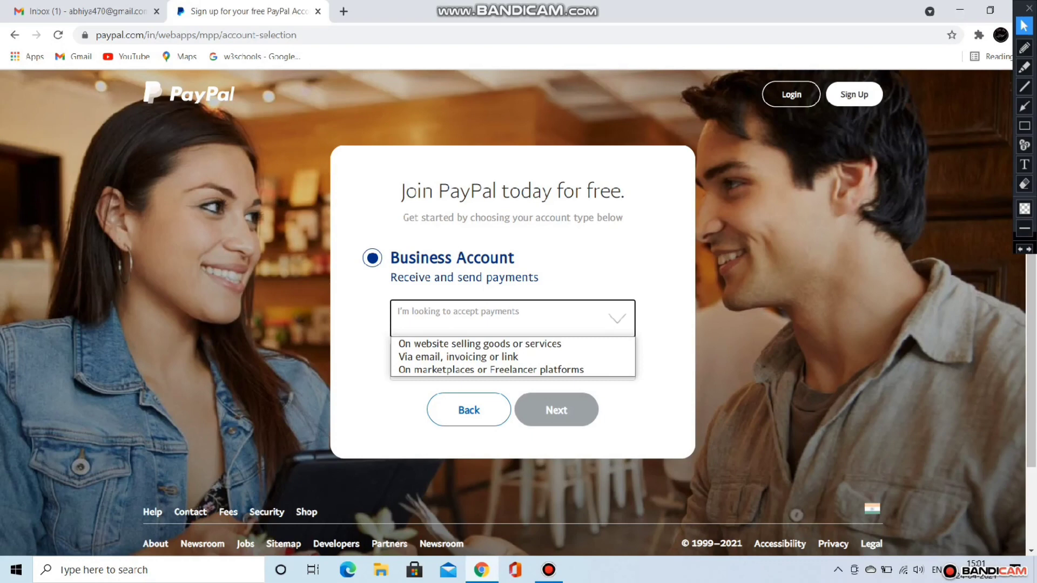
{"action": "key", "text": "Down"}
{"action": "key", "text": "Down"}
{"action": "key", "text": "Down"}
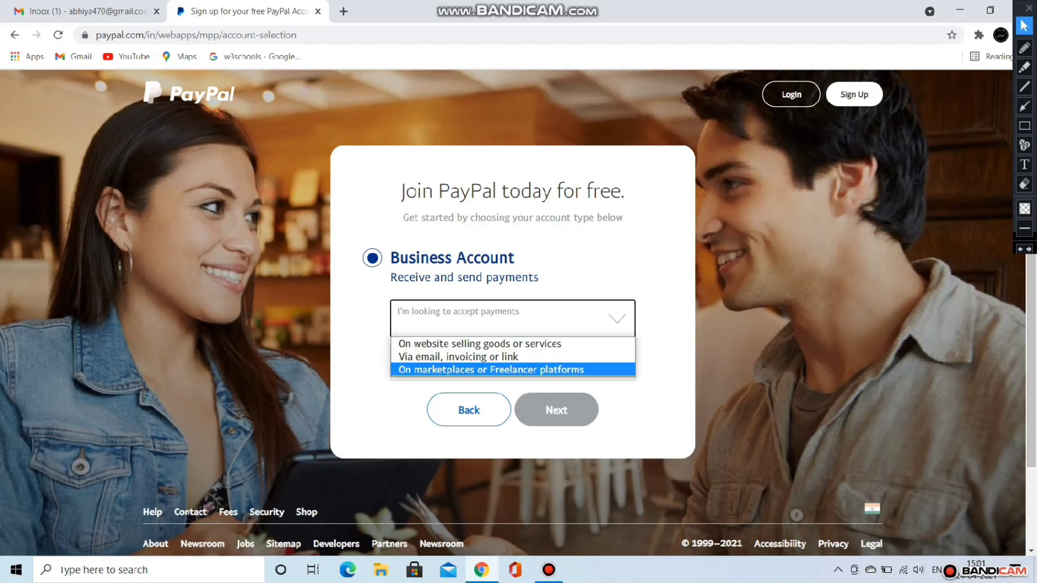
{"action": "key", "text": "Return"}
{"action": "left_click", "coordinate": [617, 362]}
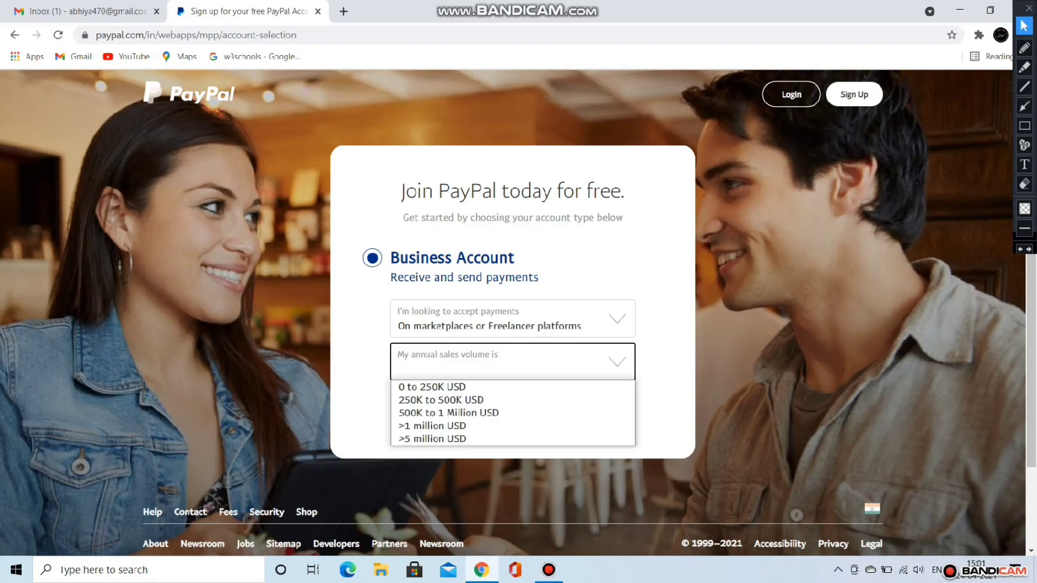
{"action": "key", "text": "Down"}
{"action": "key", "text": "Return"}
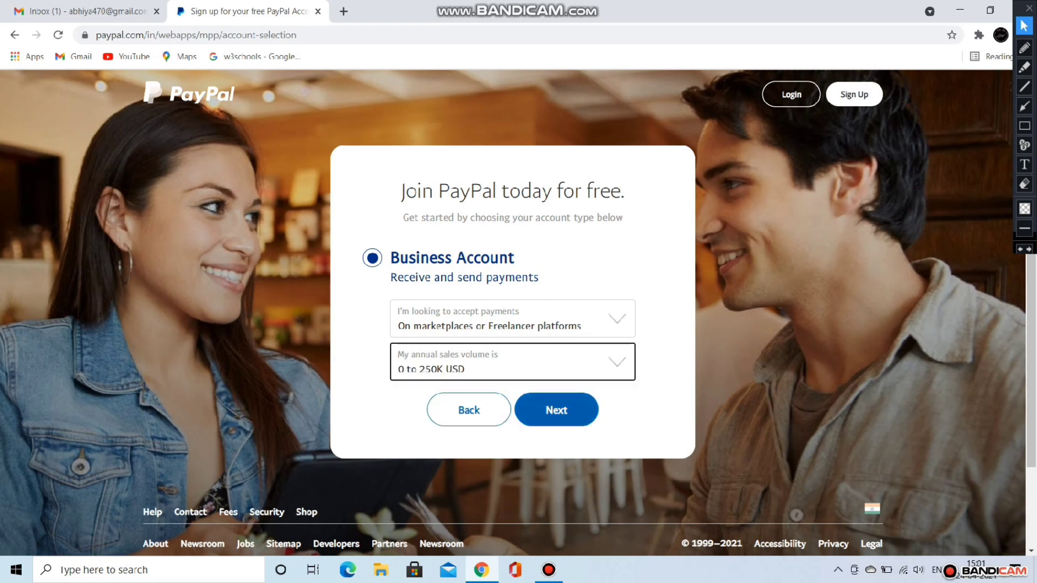
{"action": "left_click", "coordinate": [557, 410]}
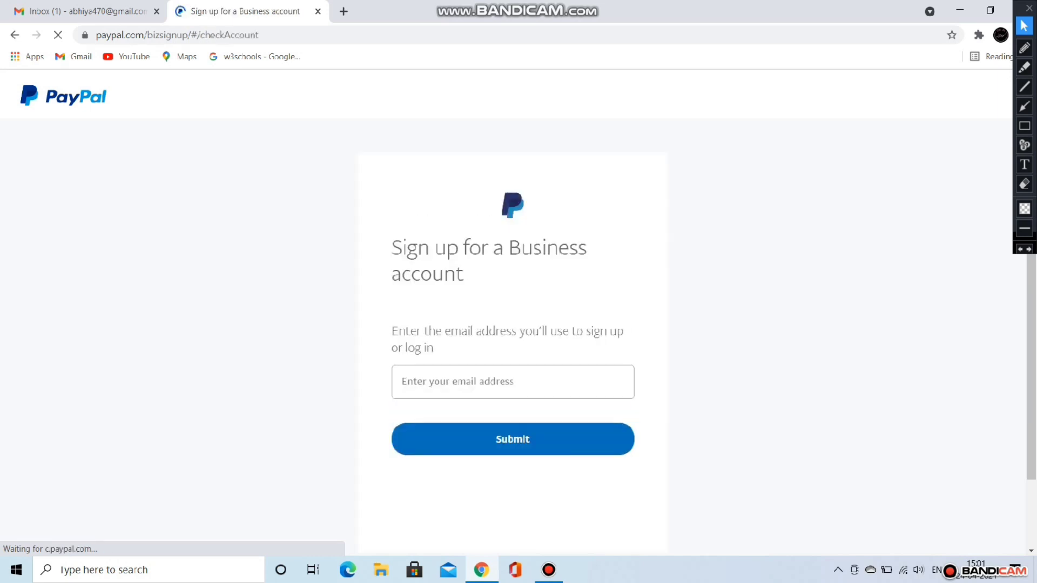
Step: Enter the owner's Gmail address as the sign-up email and submit it
{"action": "left_click", "coordinate": [513, 382]}
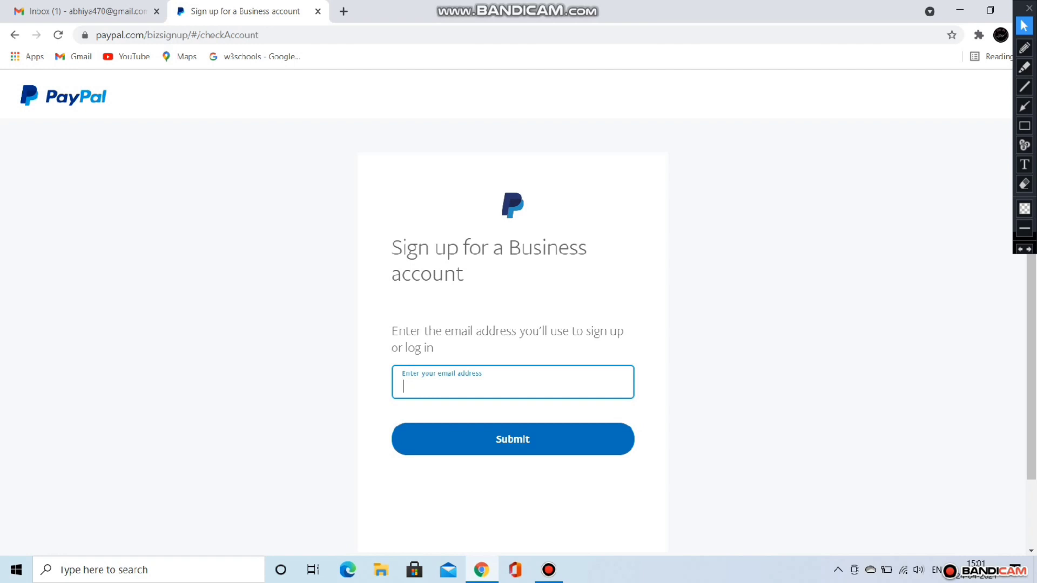
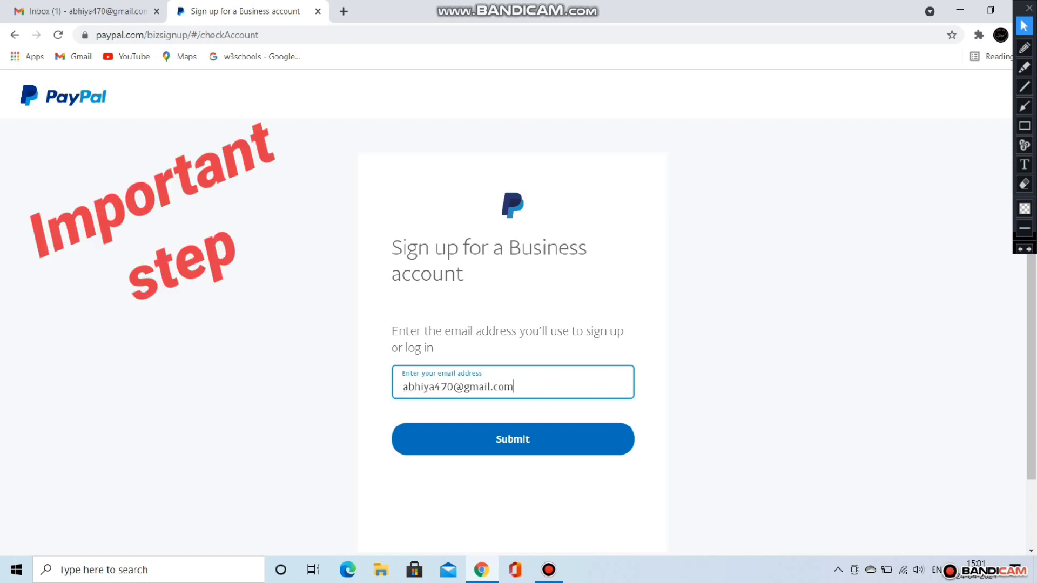
{"action": "key", "text": "Return"}
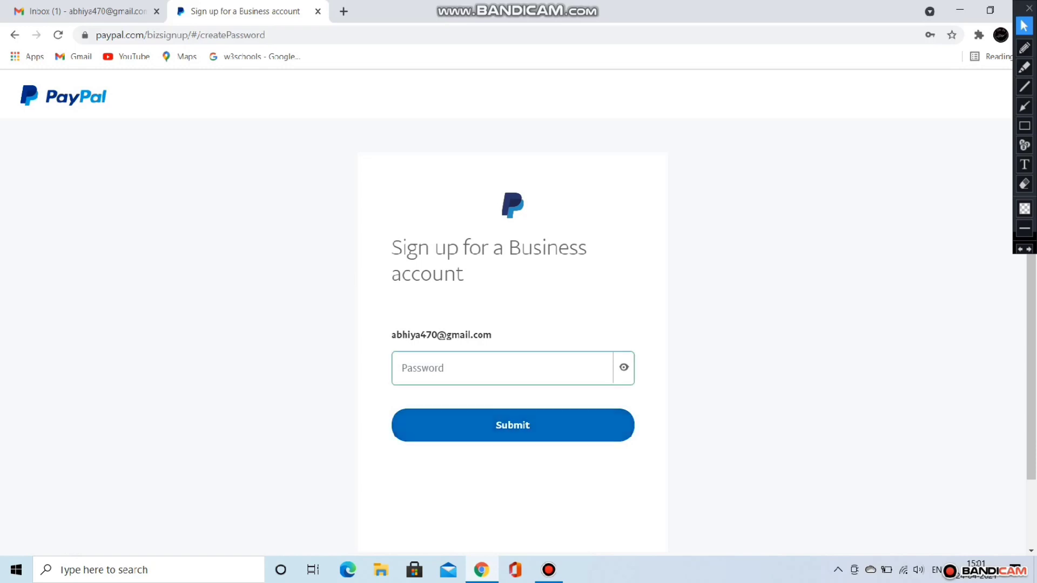
Step: Enter a new account password, correcting a mistyped start, and submit it
{"action": "left_click", "coordinate": [503, 369]}
{"action": "type", "text": "a"}
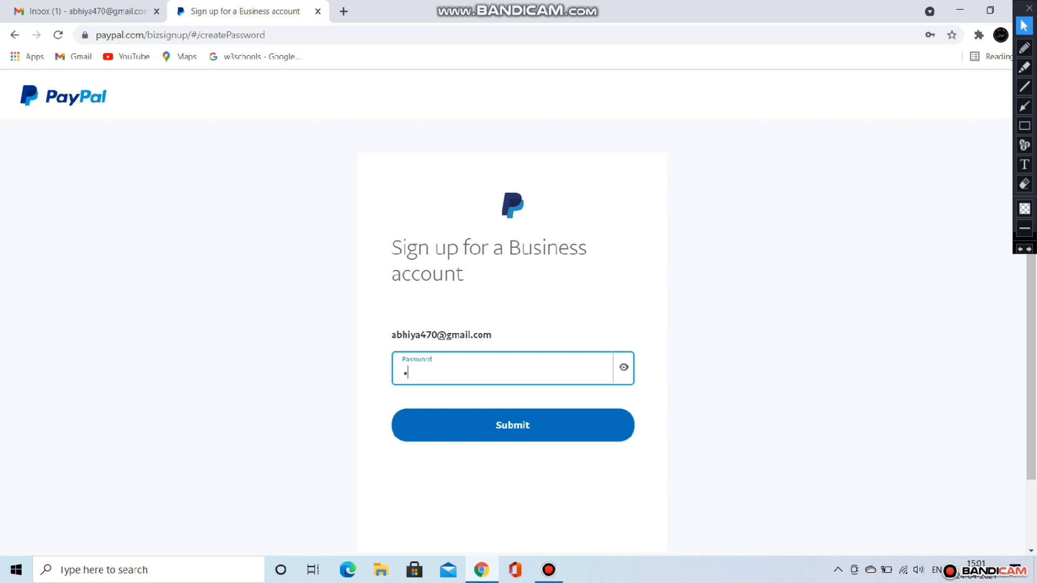
{"action": "type", "text": "bhiy"}
{"action": "key", "text": "BackSpace"}
{"action": "key", "text": "BackSpace"}
{"action": "key", "text": "BackSpace"}
{"action": "key", "text": "BackSpace"}
{"action": "key", "text": "BackSpace"}
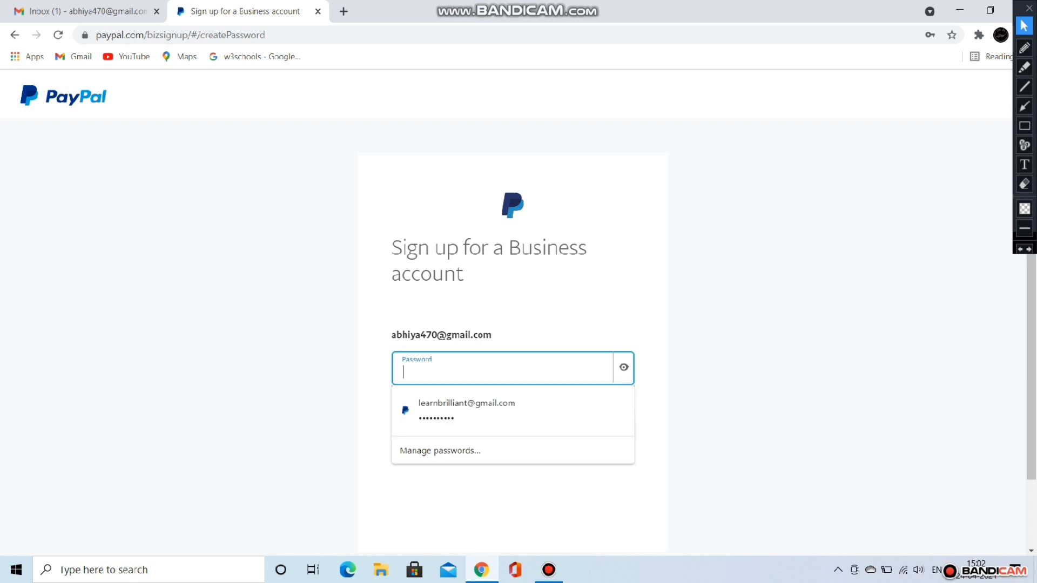
{"action": "type", "text": "•••"}
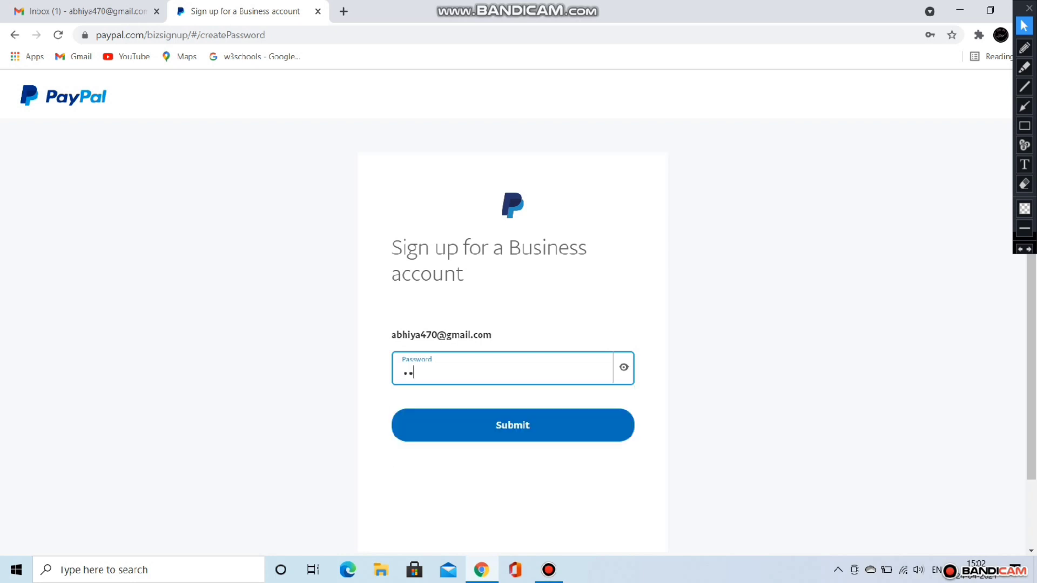
{"action": "type", "text": "••••••••"}
{"action": "key", "text": "Return"}
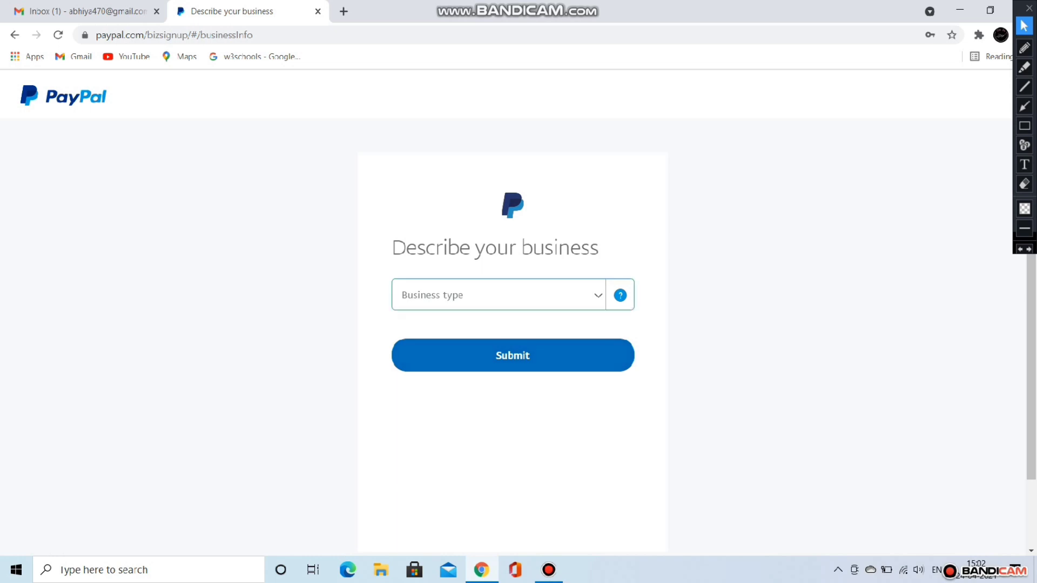
Step: Set the business type to Individual and the keyword to Computer Network/Information Services
{"action": "left_click", "coordinate": [512, 295]}
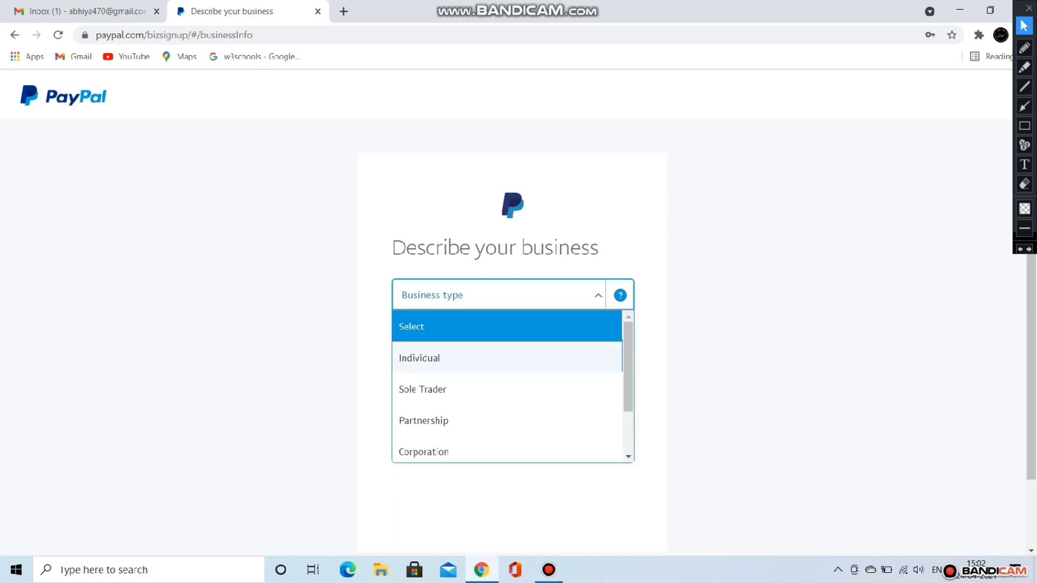
{"action": "left_click", "coordinate": [1025, 126]}
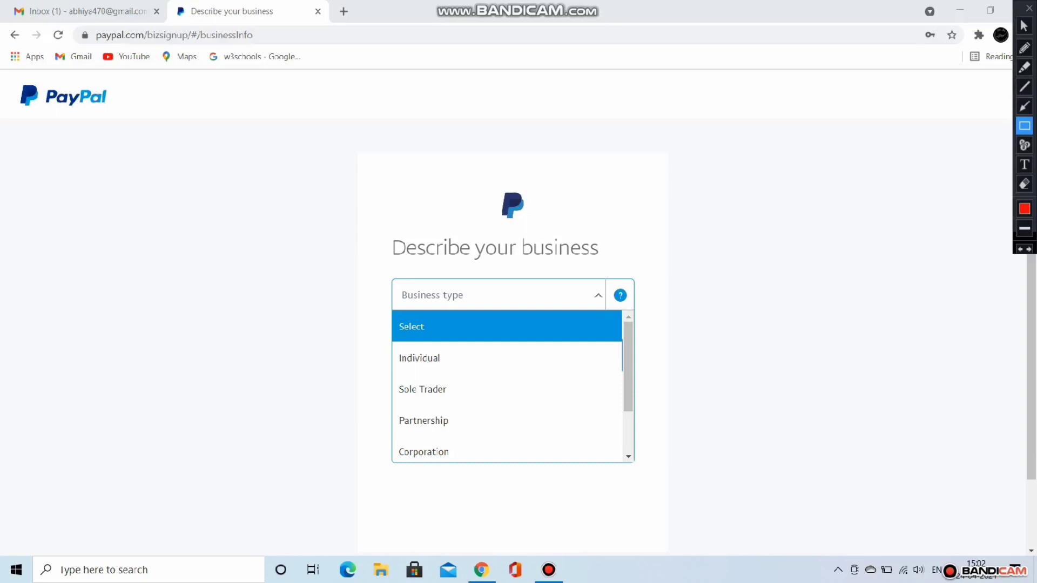
{"action": "mouse_move", "coordinate": [377, 344]}
{"action": "left_mouse_down"}
{"action": "mouse_move", "coordinate": [539, 384]}
{"action": "mouse_move", "coordinate": [624, 372]}
{"action": "left_mouse_up"}
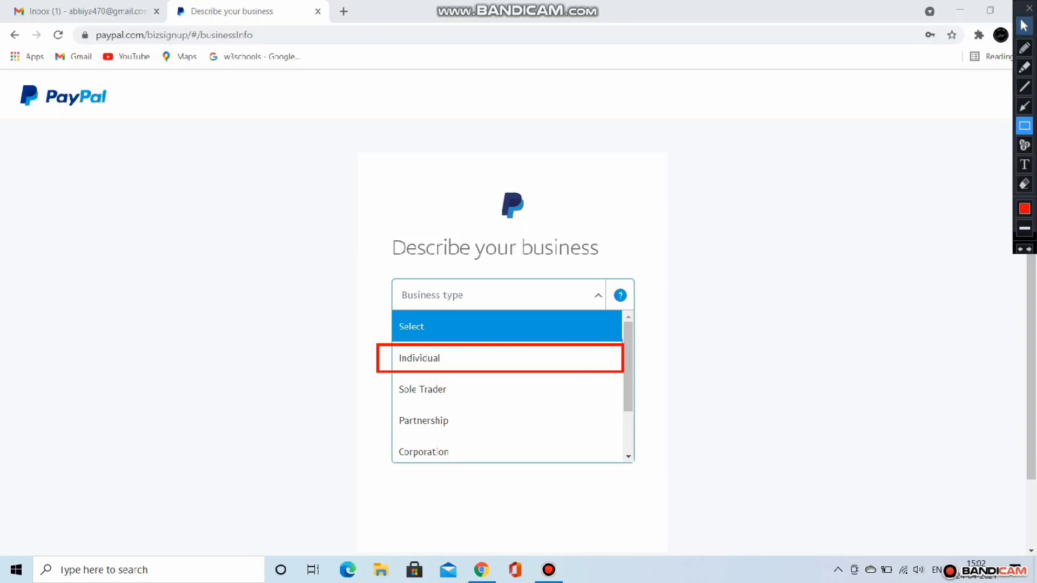
{"action": "left_click", "coordinate": [1025, 25]}
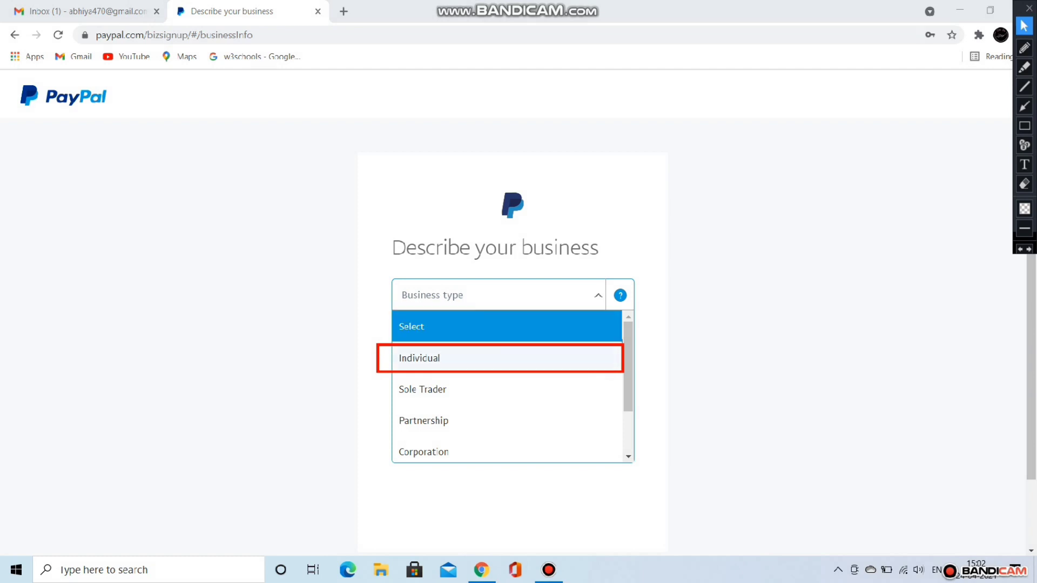
{"action": "key", "text": "ctrl+z"}
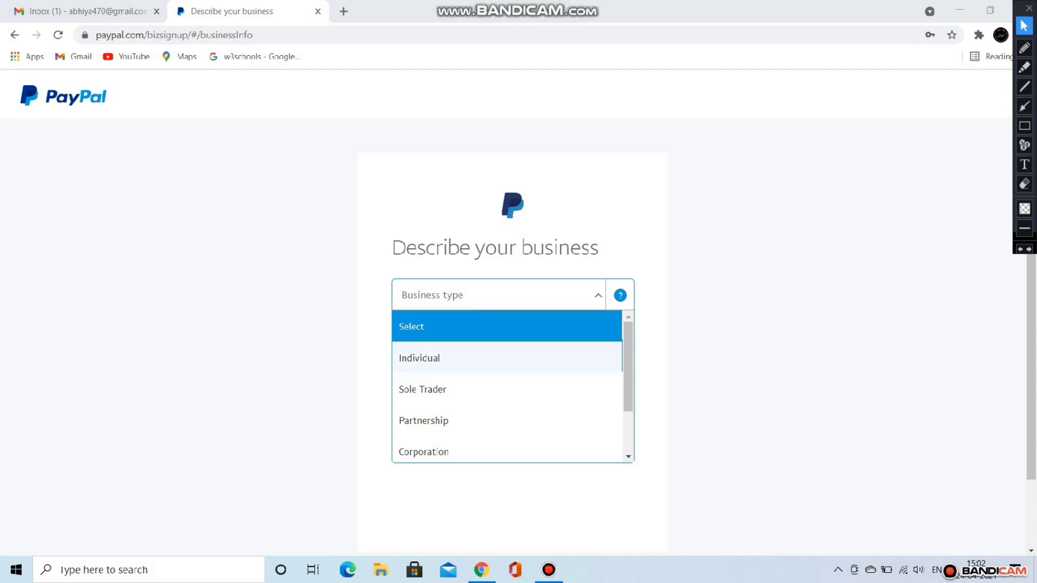
{"action": "left_click", "coordinate": [460, 358]}
{"action": "left_click", "coordinate": [475, 338]}
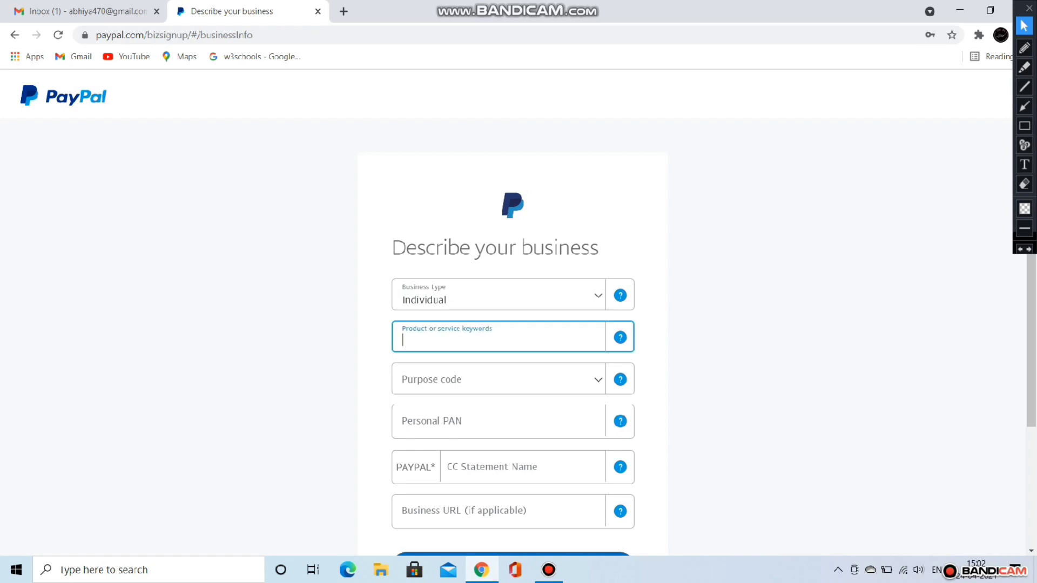
{"action": "type", "text": "com"}
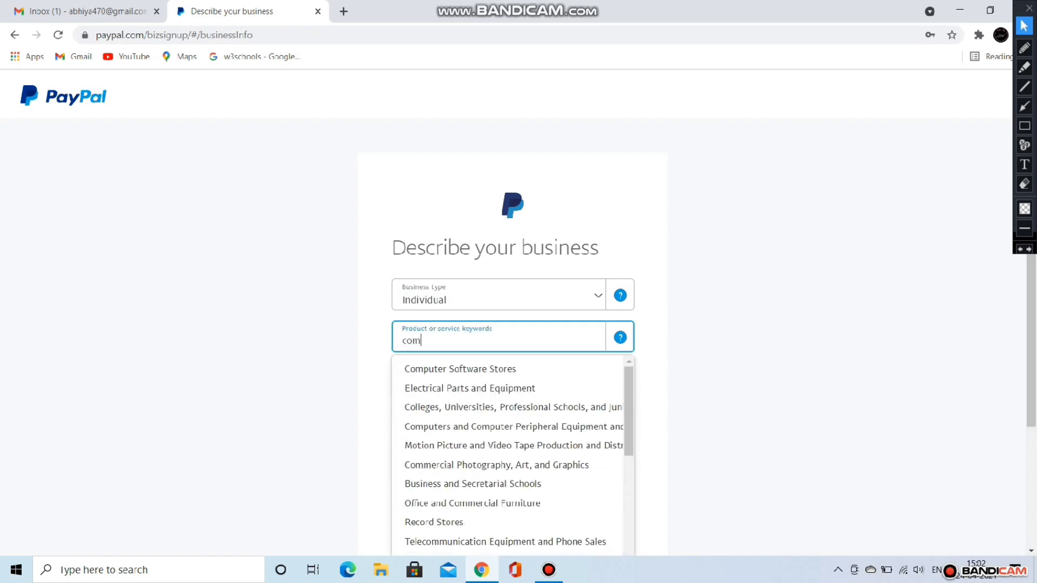
{"action": "type", "text": "puter"}
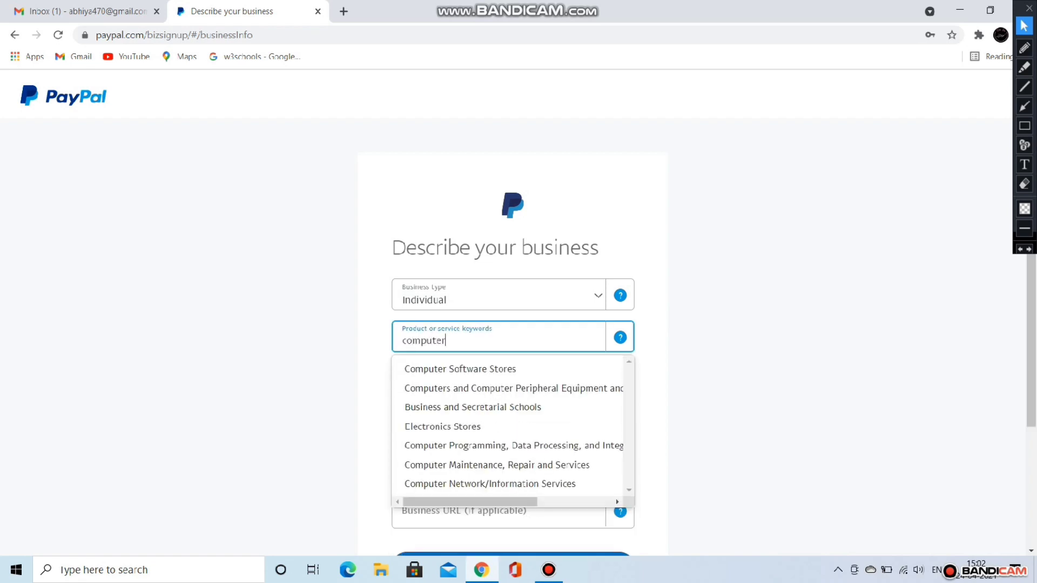
{"action": "key", "text": "Down"}
{"action": "key", "text": "Down"}
{"action": "key", "text": "Down"}
{"action": "key", "text": "Down"}
{"action": "key", "text": "Down"}
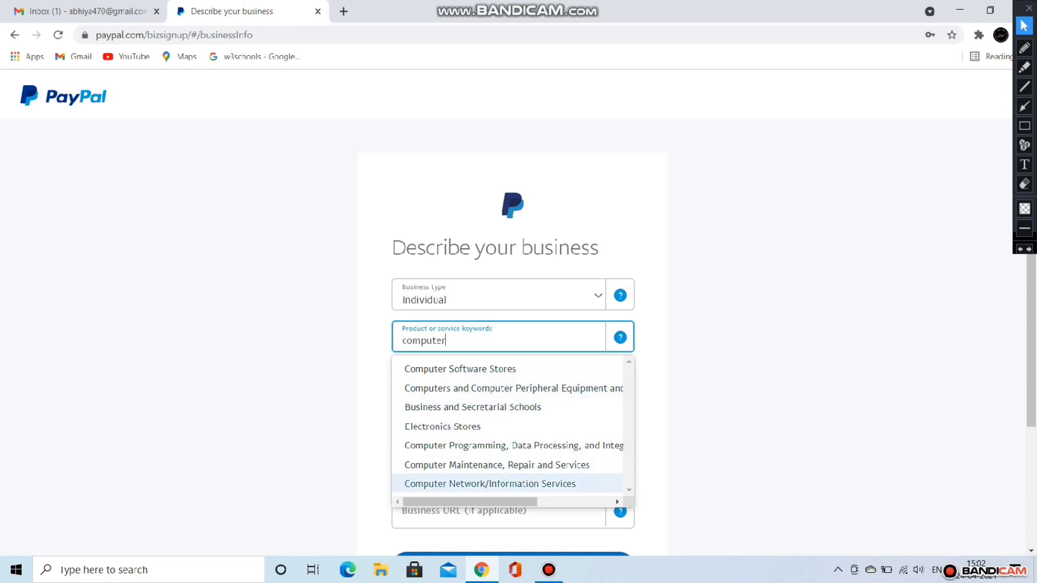
{"action": "key", "text": "Up"}
{"action": "key", "text": "Down"}
{"action": "key", "text": "Return"}
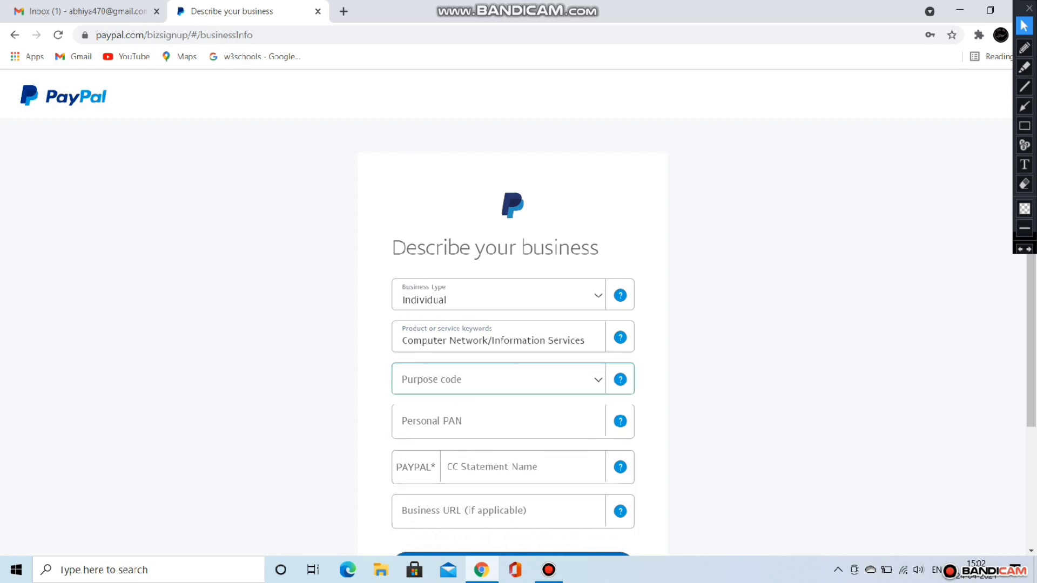
Step: Choose P0806 – Other information services as the purpose code
{"action": "left_click", "coordinate": [598, 380]}
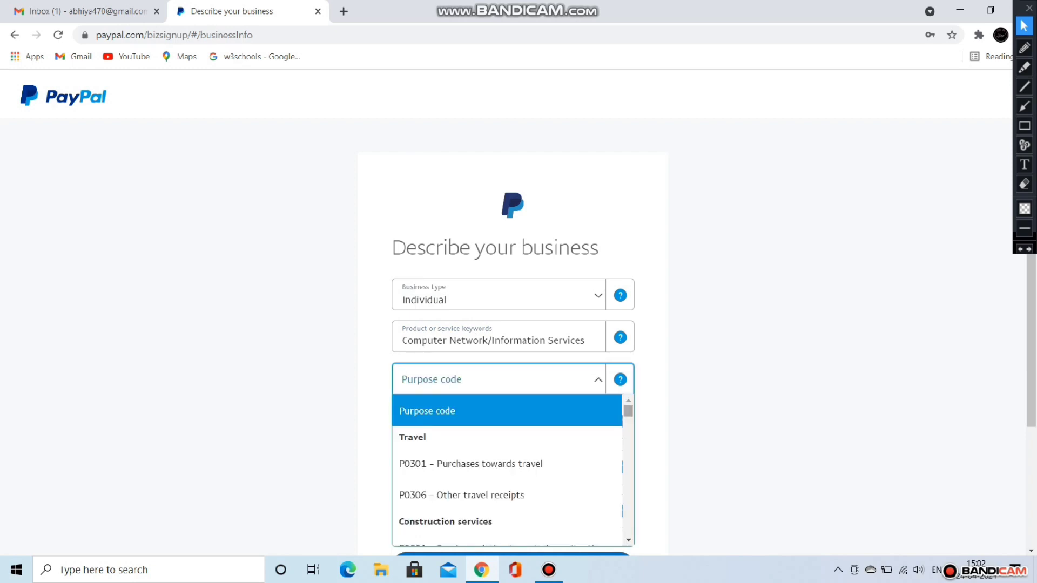
{"action": "scroll", "coordinate": [507, 470], "scroll_direction": "down", "scroll_amount": 6}
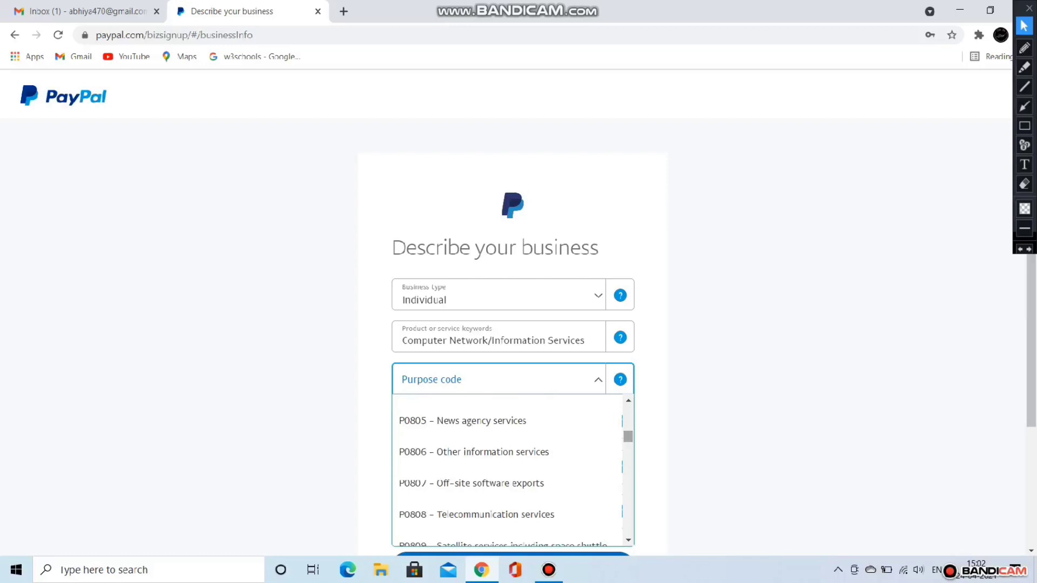
{"action": "left_click", "coordinate": [1024, 125]}
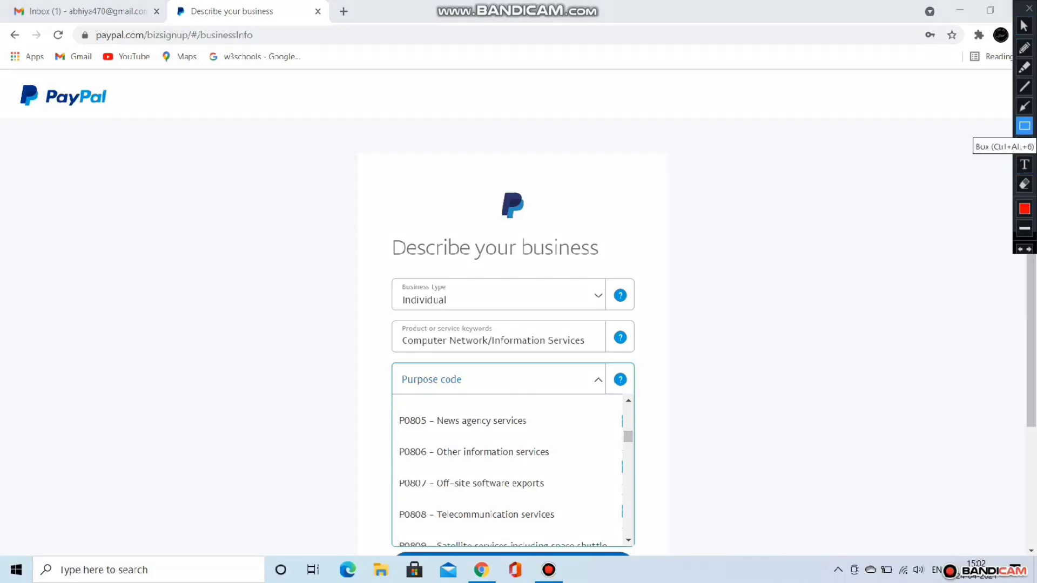
{"action": "left_click_drag", "start_coordinate": [393, 434], "coordinate": [602, 474]}
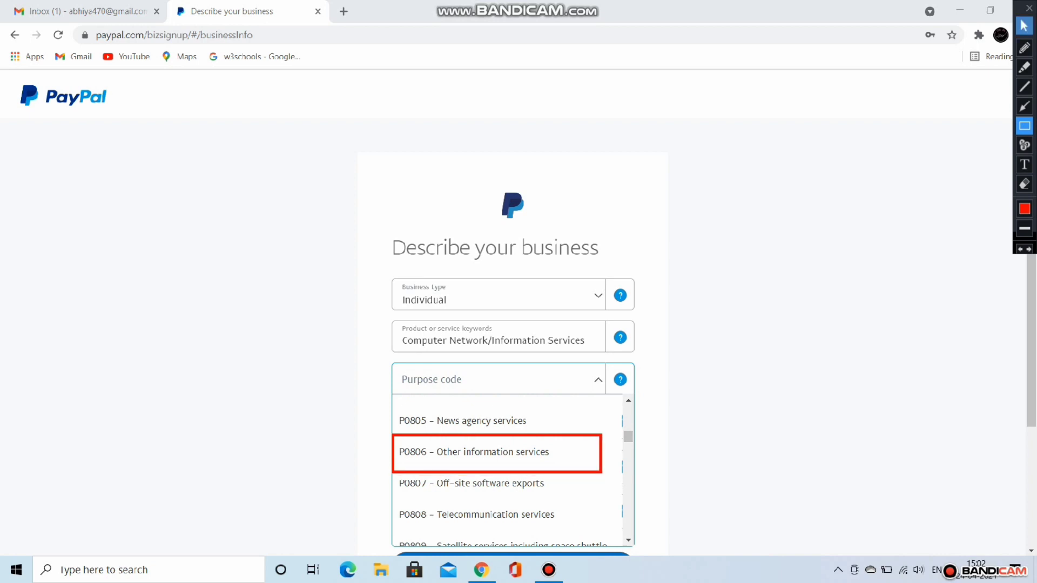
{"action": "left_click", "coordinate": [1025, 26]}
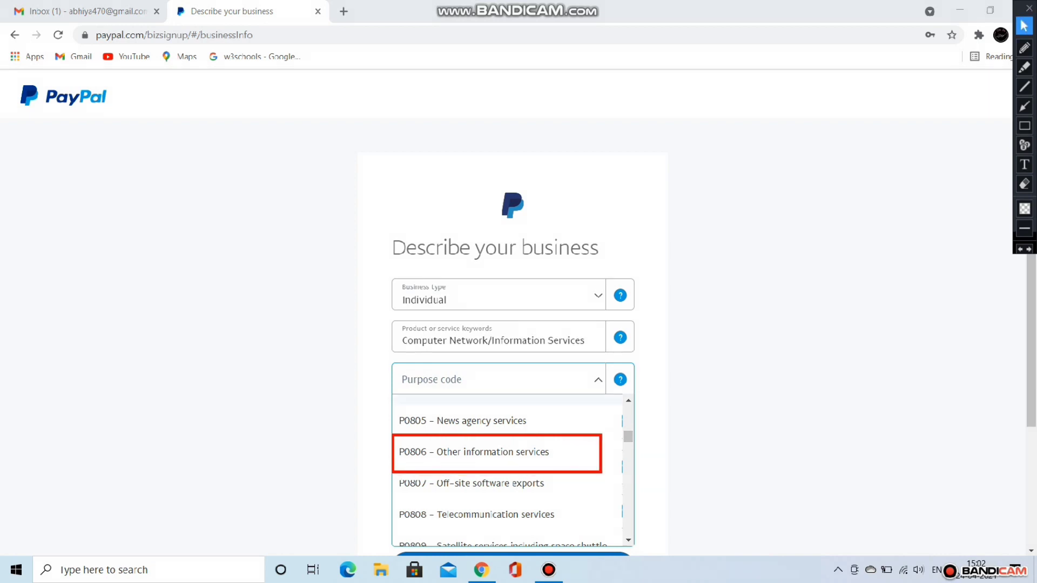
{"action": "left_click", "coordinate": [501, 453]}
{"action": "left_click", "coordinate": [501, 453]}
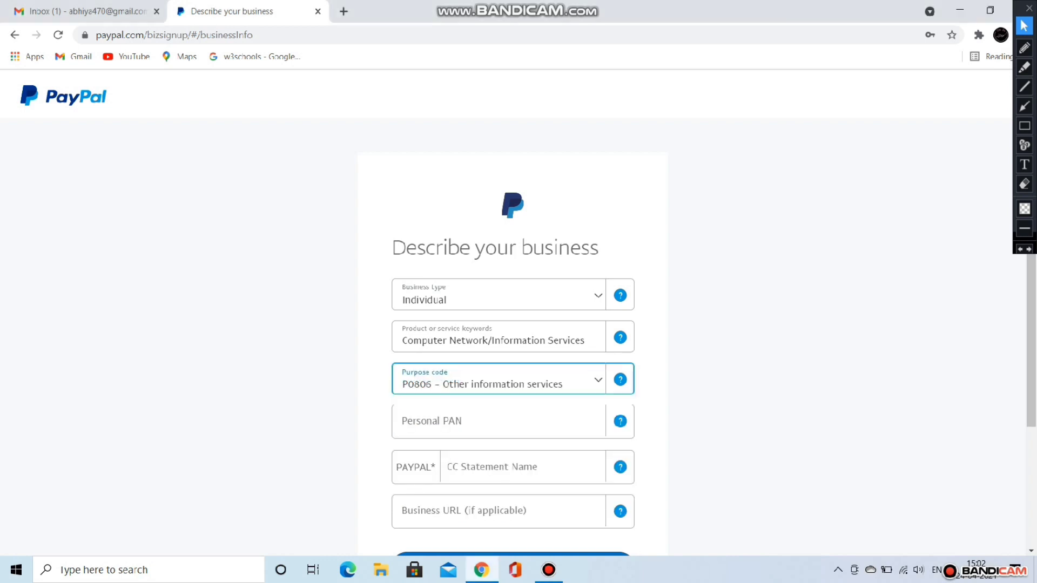
Step: Enter the personal PAN and the card statement name, then submit the business description
{"action": "left_click", "coordinate": [498, 422]}
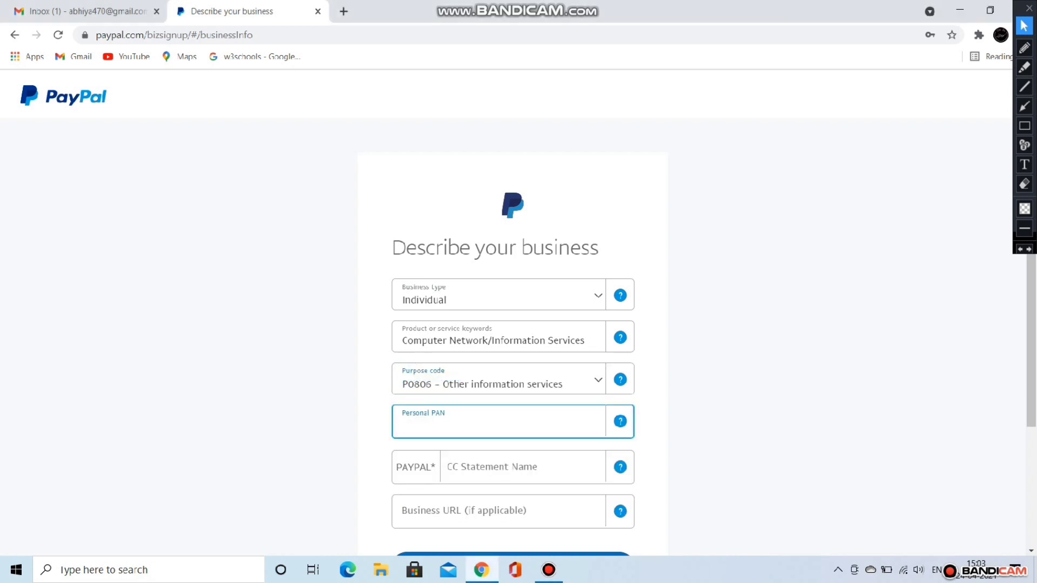
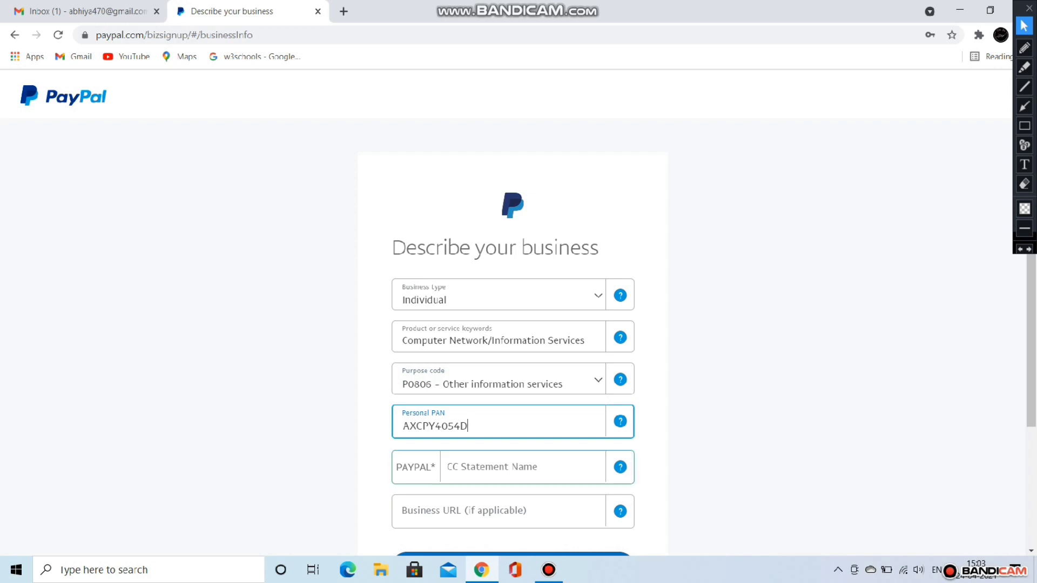
{"action": "left_click", "coordinate": [493, 468]}
{"action": "type", "text": "ABH"}
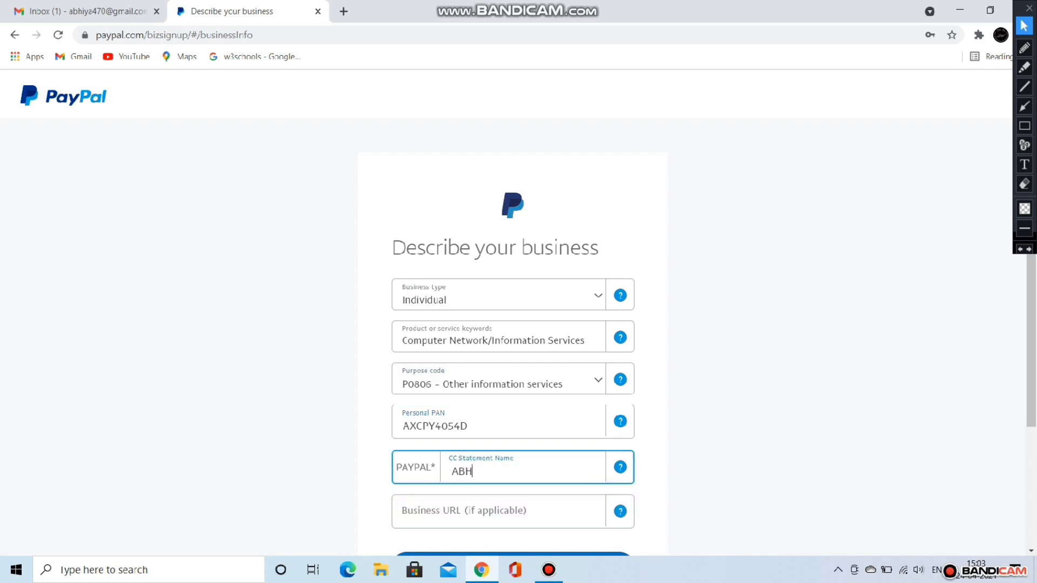
{"action": "type", "text": "ISHEK"}
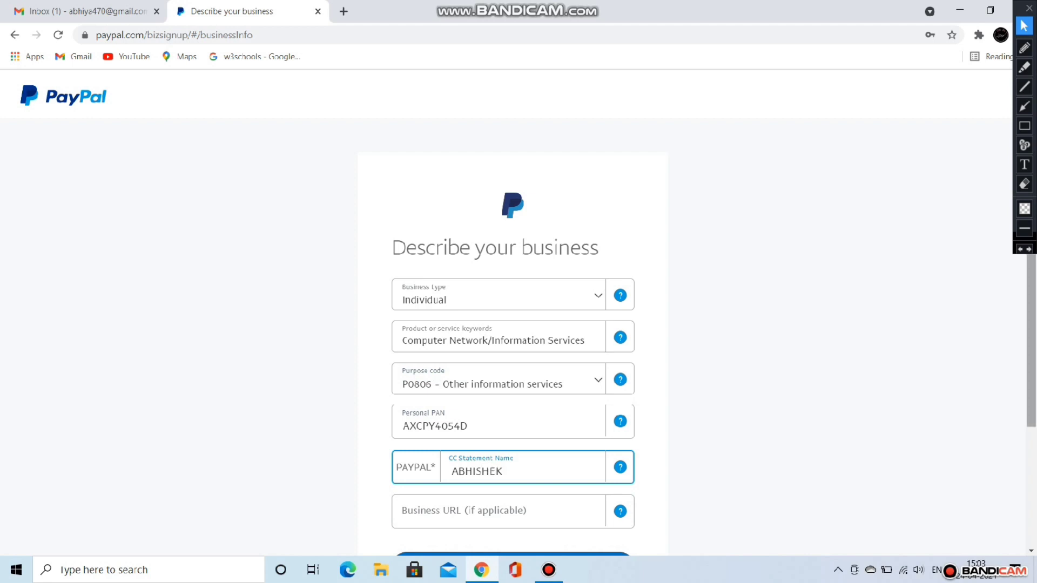
{"action": "scroll", "coordinate": [1031, 378], "scroll_direction": "down", "scroll_amount": 1}
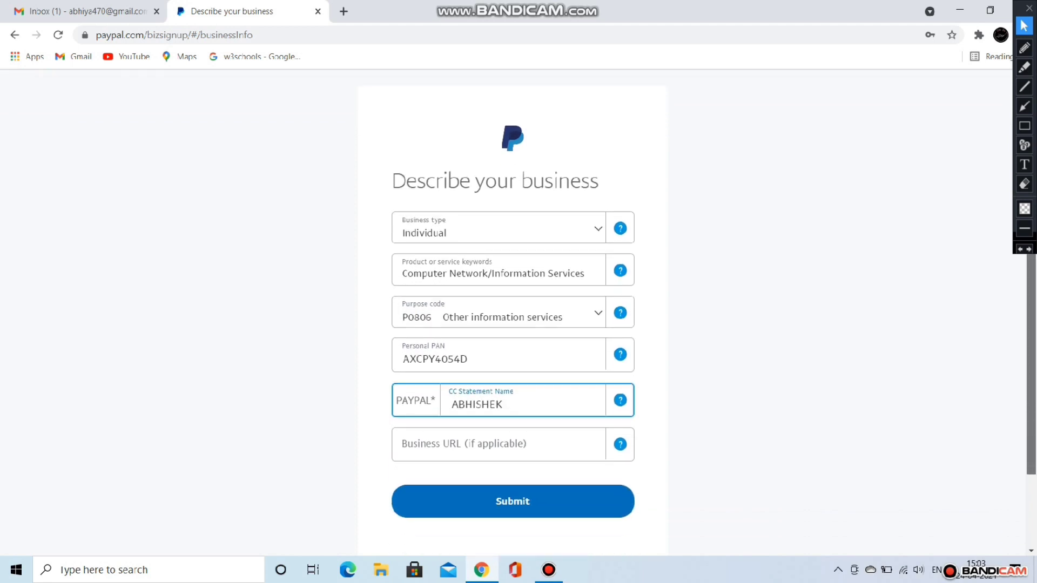
{"action": "left_click", "coordinate": [513, 500]}
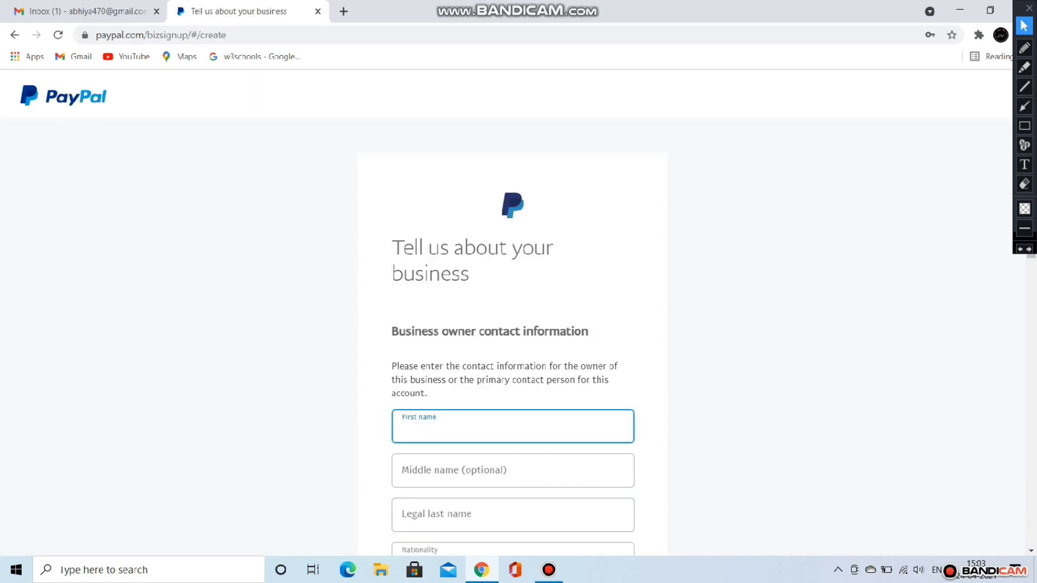
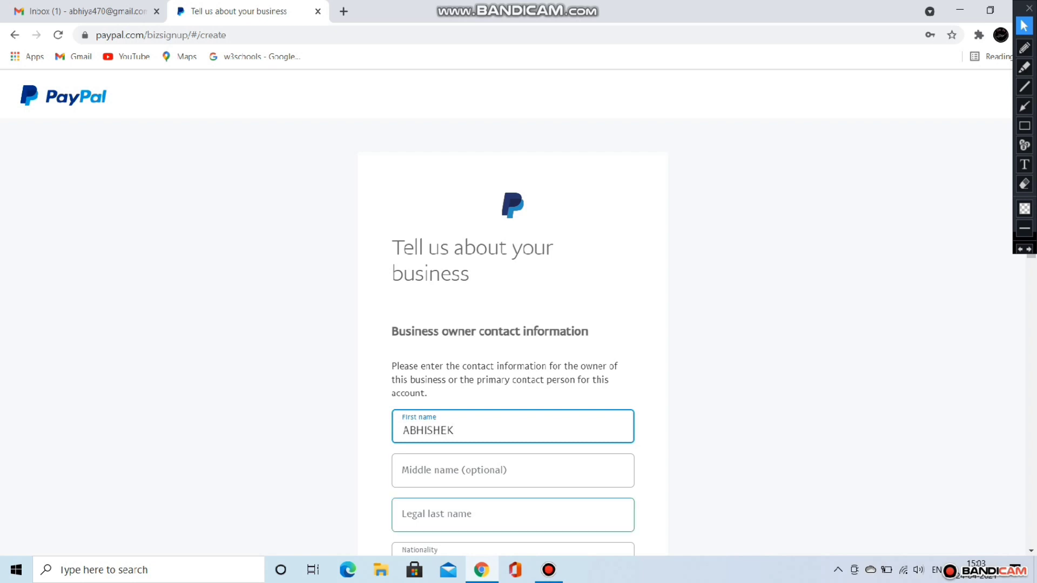
Step: Enter the owner's first name and legal last name
{"action": "left_click", "coordinate": [512, 515]}
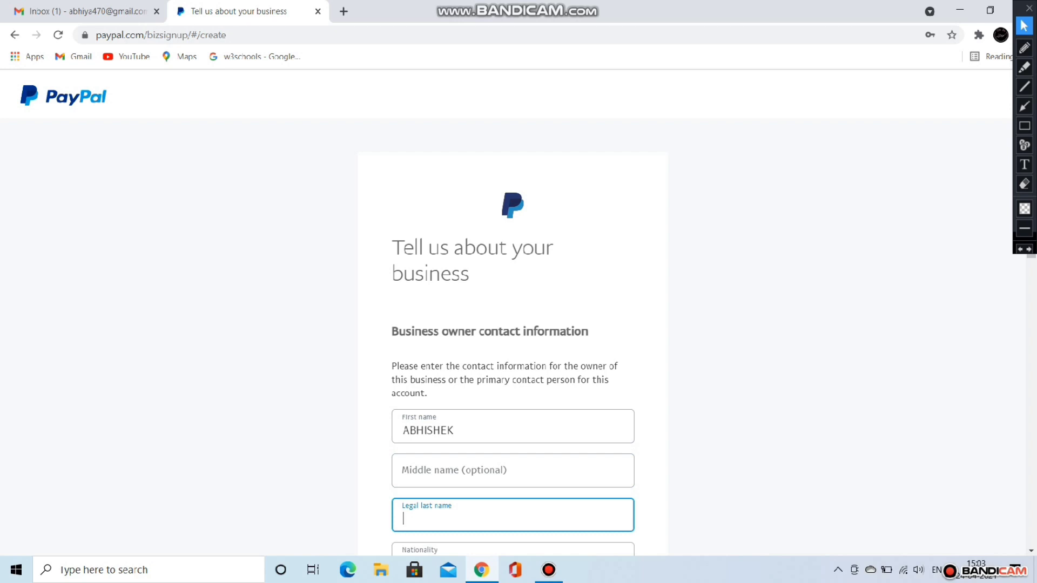
Step: Enter the owner's date of birth, with October as the month, and begin the PIN code
{"action": "scroll", "coordinate": [513, 314], "scroll_direction": "down", "scroll_amount": 8}
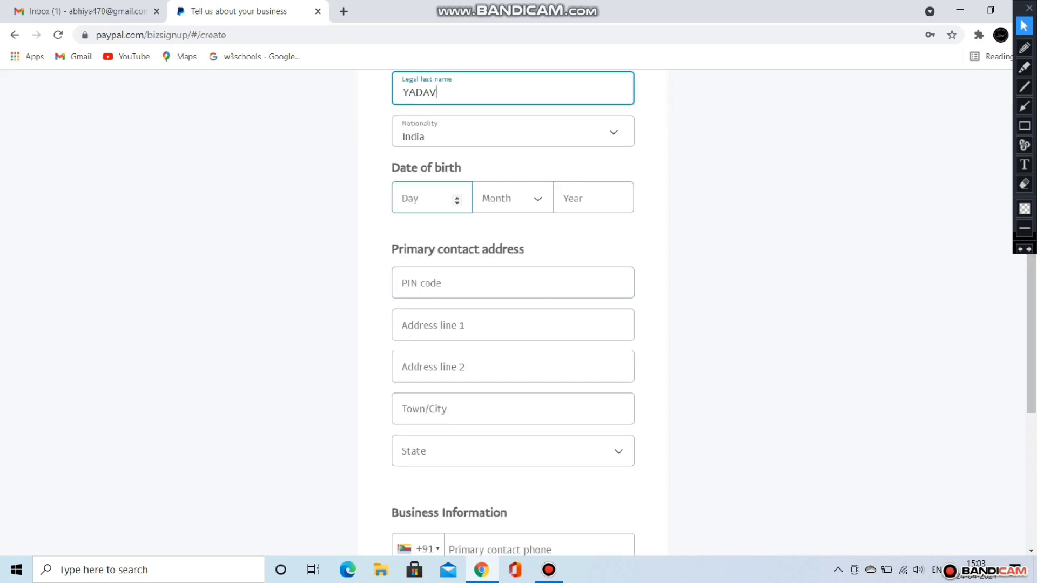
{"action": "left_click", "coordinate": [456, 198]}
{"action": "type", "text": "27"}
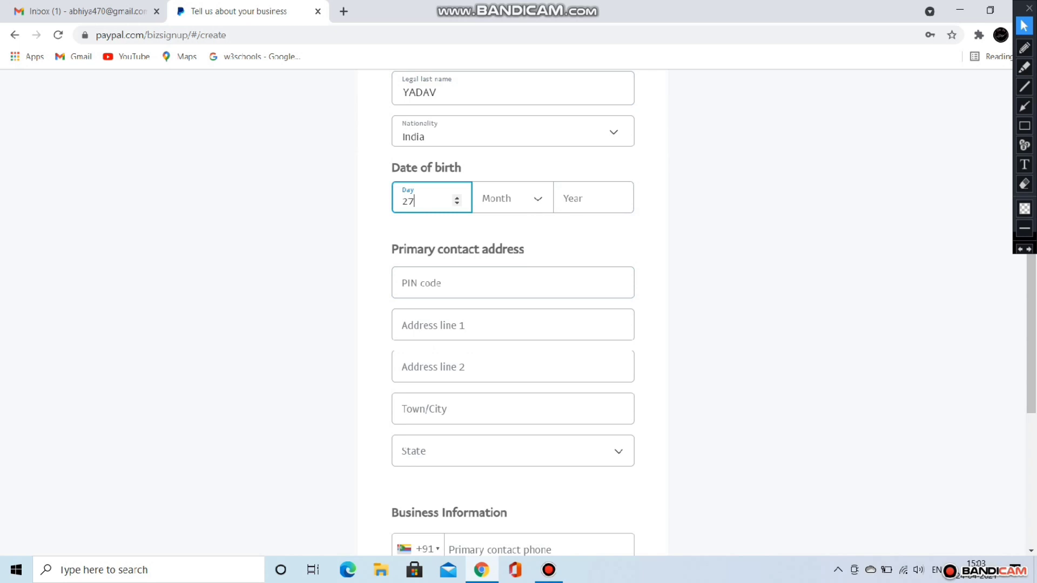
{"action": "left_click", "coordinate": [513, 198]}
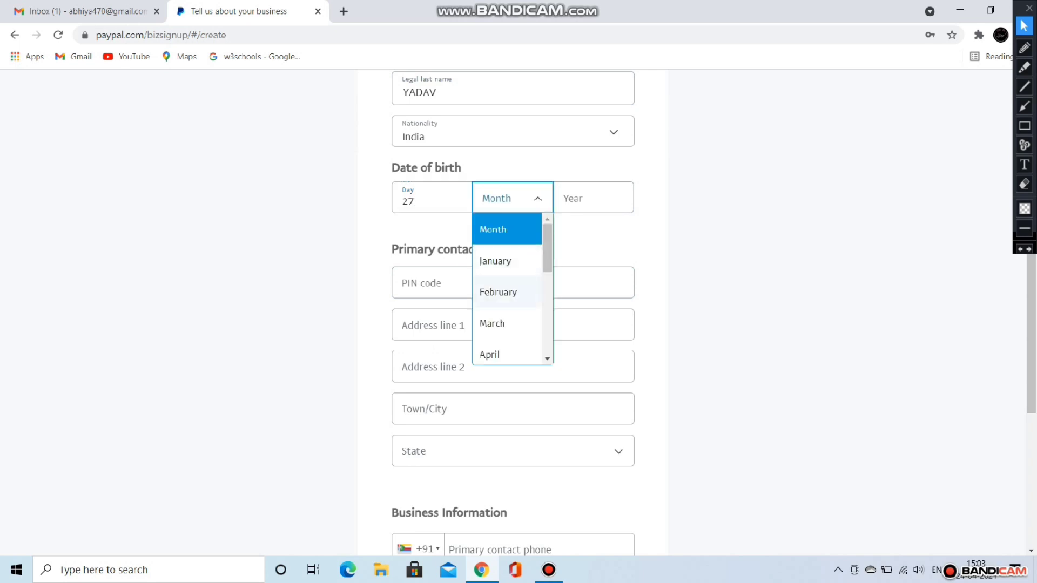
{"action": "scroll", "coordinate": [509, 319], "scroll_direction": "down", "scroll_amount": 3}
{"action": "scroll", "coordinate": [508, 287], "scroll_direction": "down", "scroll_amount": 3}
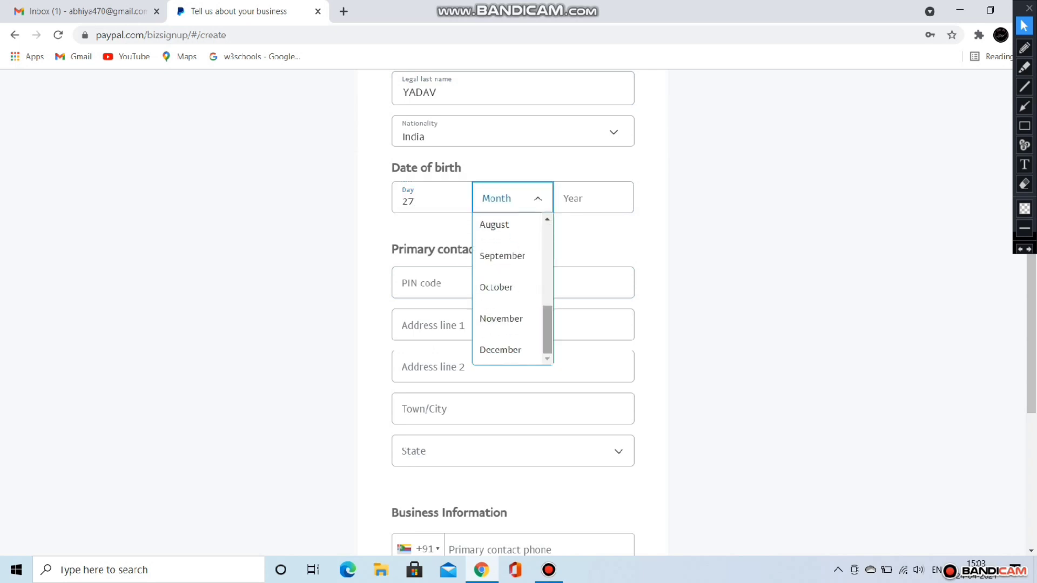
{"action": "left_click", "coordinate": [496, 286]}
{"action": "key", "text": "Tab"}
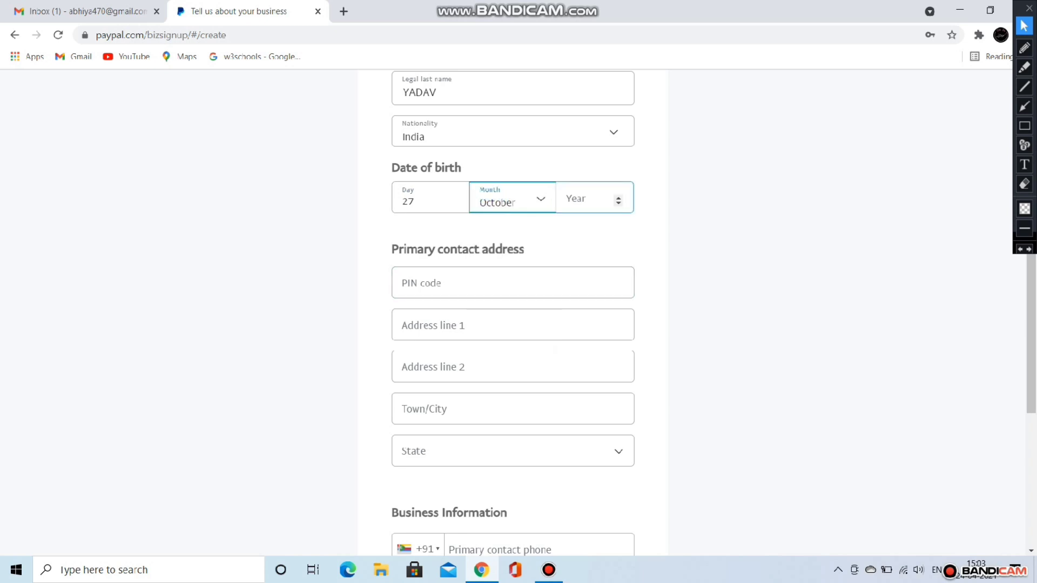
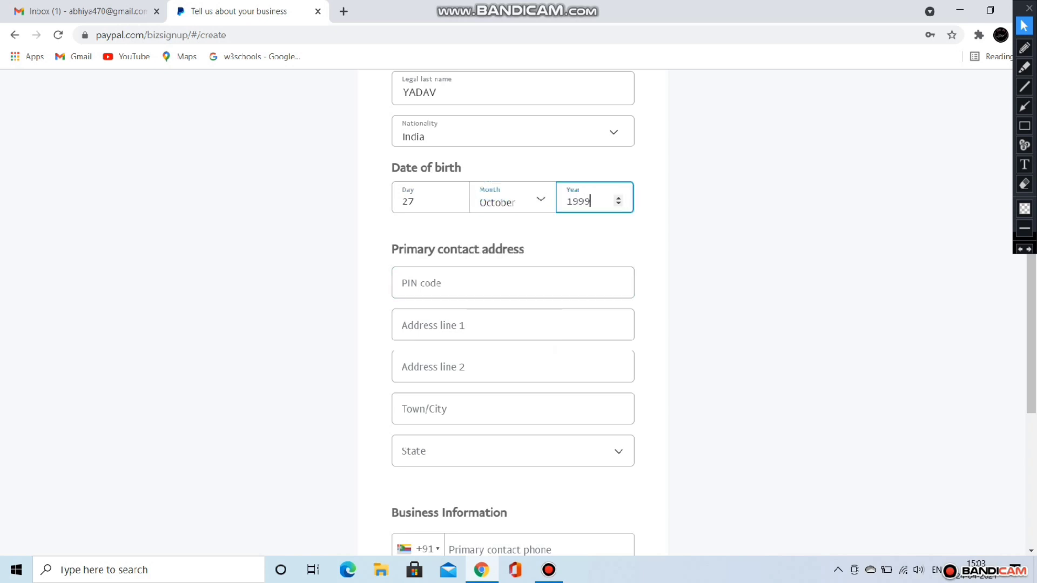
{"action": "key", "text": "Tab"}
{"action": "type", "text": "2"}
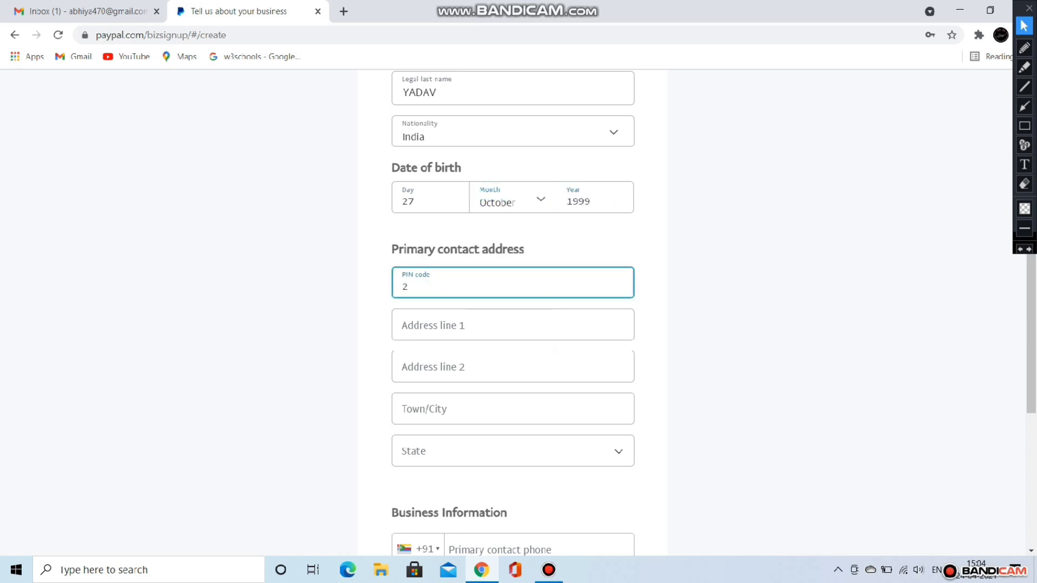
{"action": "type", "text": "7644"}
Step: Correct the town name and fill in both address lines with the owner's address
{"action": "left_click", "coordinate": [461, 412]}
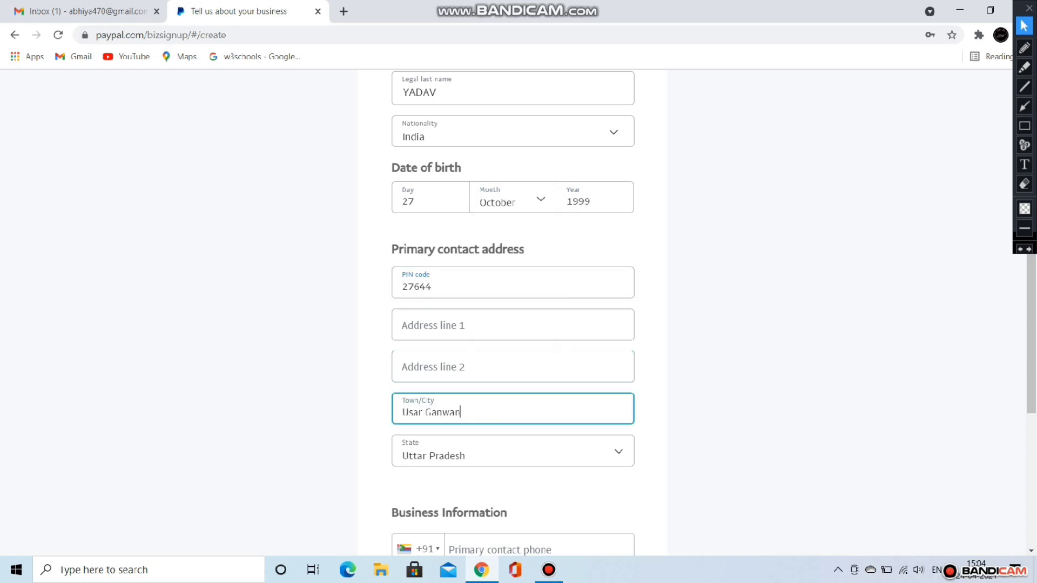
{"action": "key", "text": "BackSpace"}
{"action": "key", "text": "BackSpace"}
{"action": "key", "text": "BackSpace"}
{"action": "key", "text": "BackSpace"}
{"action": "key", "text": "BackSpace"}
{"action": "key", "text": "BackSpace"}
{"action": "key", "text": "BackSpace"}
{"action": "key", "text": "BackSpace"}
{"action": "key", "text": "BackSpace"}
{"action": "key", "text": "BackSpace"}
{"action": "key", "text": "BackSpace"}
{"action": "type", "text": "A7"}
{"action": "key", "text": "BackSpace"}
{"action": "type", "text": "zamgarh"}
{"action": "left_click", "coordinate": [459, 368]}
{"action": "type", "text": "m"}
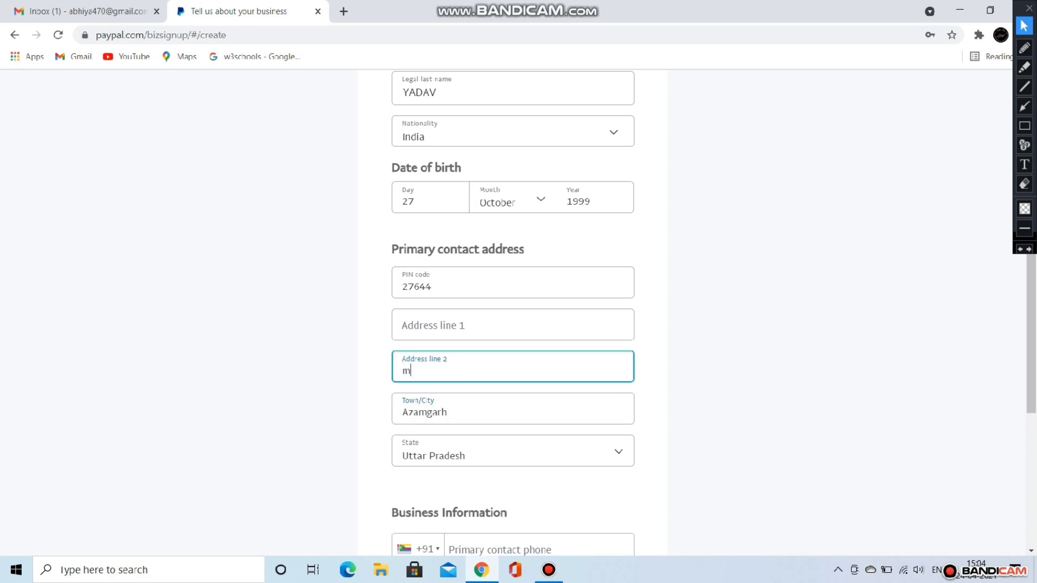
{"action": "type", "text": "ubarakpur"}
{"action": "left_click", "coordinate": [459, 326]}
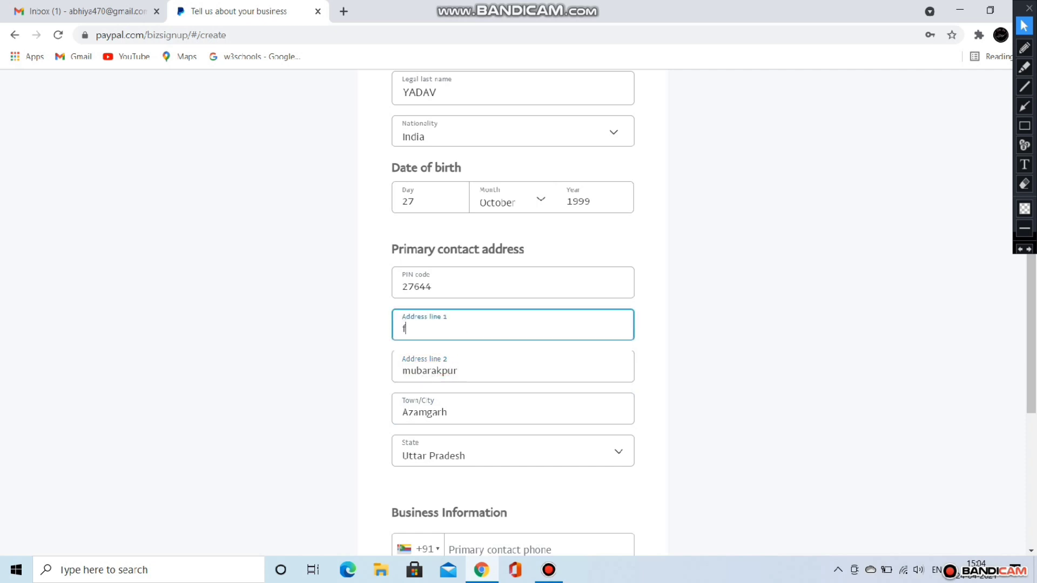
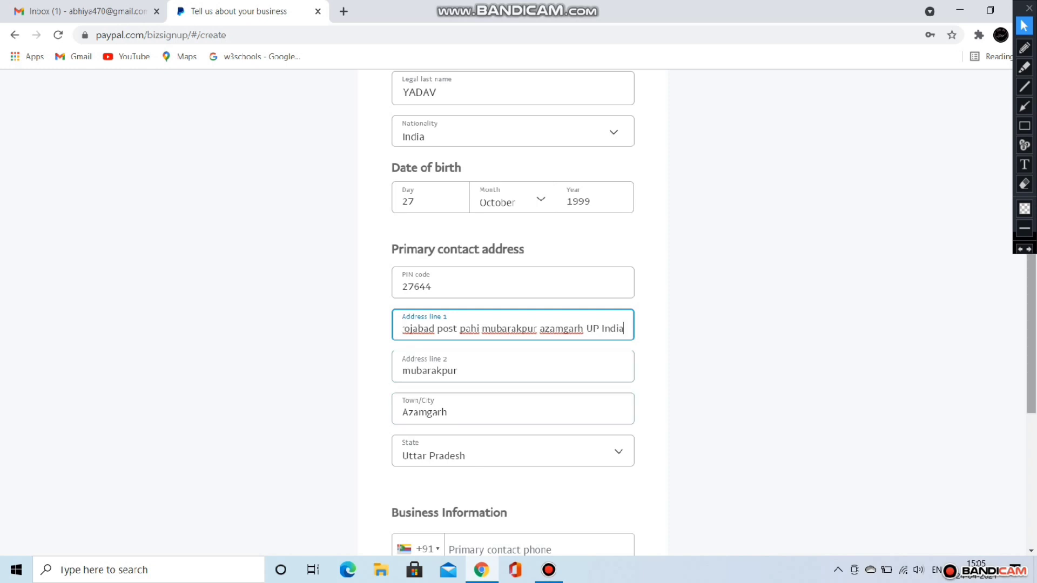
Step: Fix the PIN code, add the contact phone number, and submit the form
{"action": "left_click_drag", "start_coordinate": [1031, 335], "coordinate": [1031, 375]}
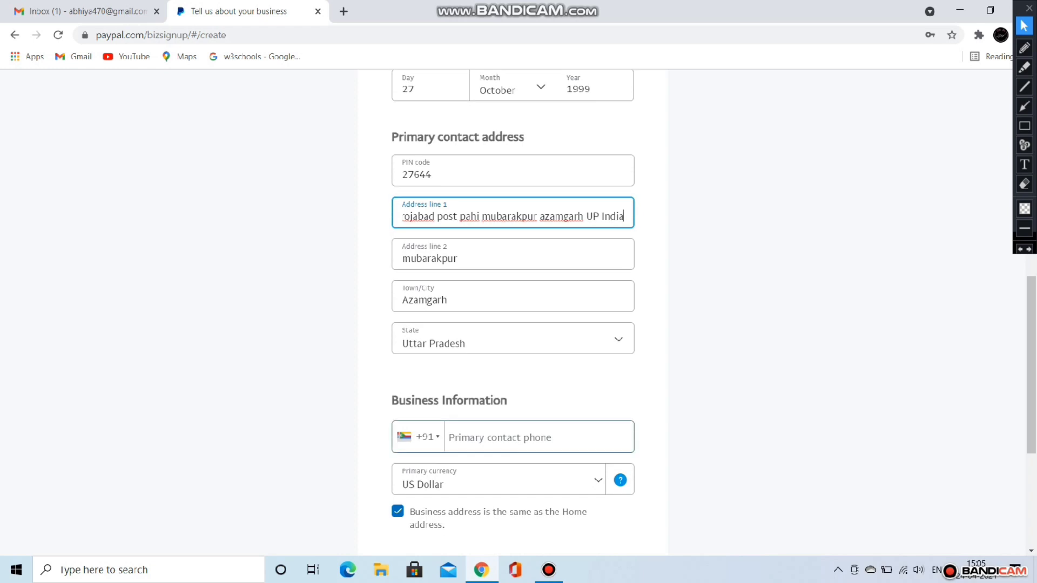
{"action": "left_click", "coordinate": [524, 438]}
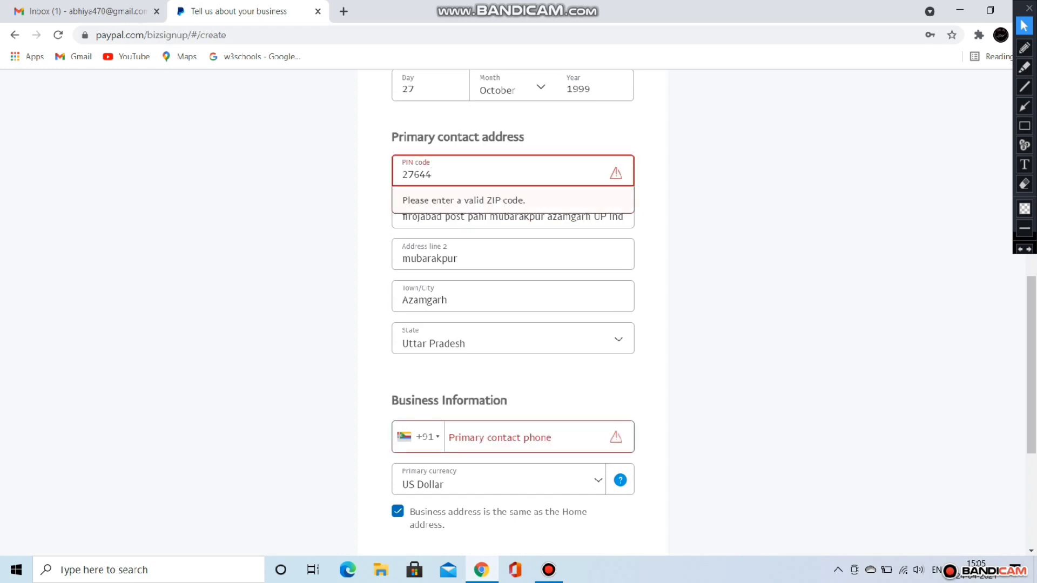
{"action": "type", "text": "276404"}
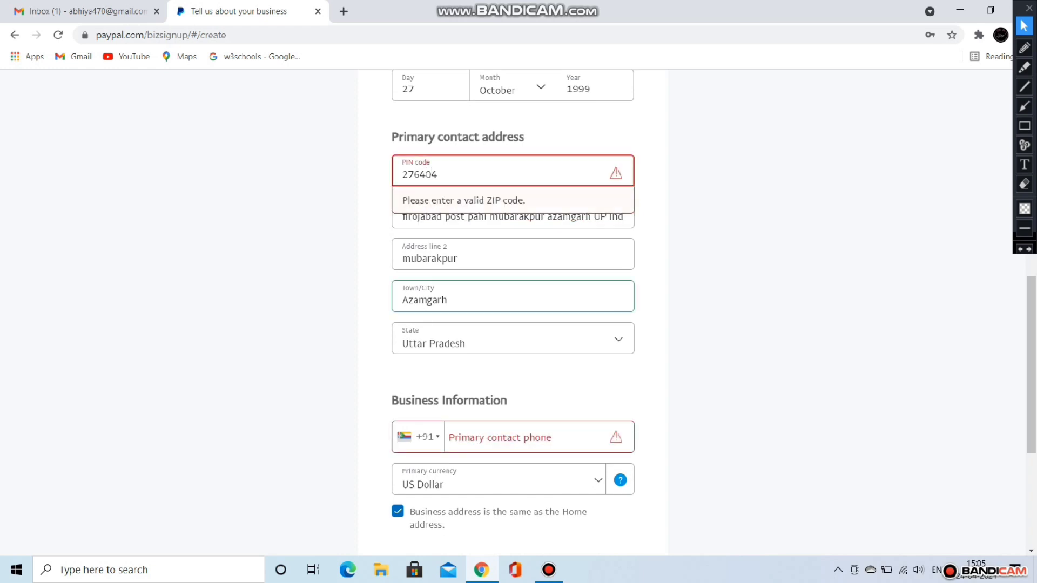
{"action": "left_click", "coordinate": [524, 438]}
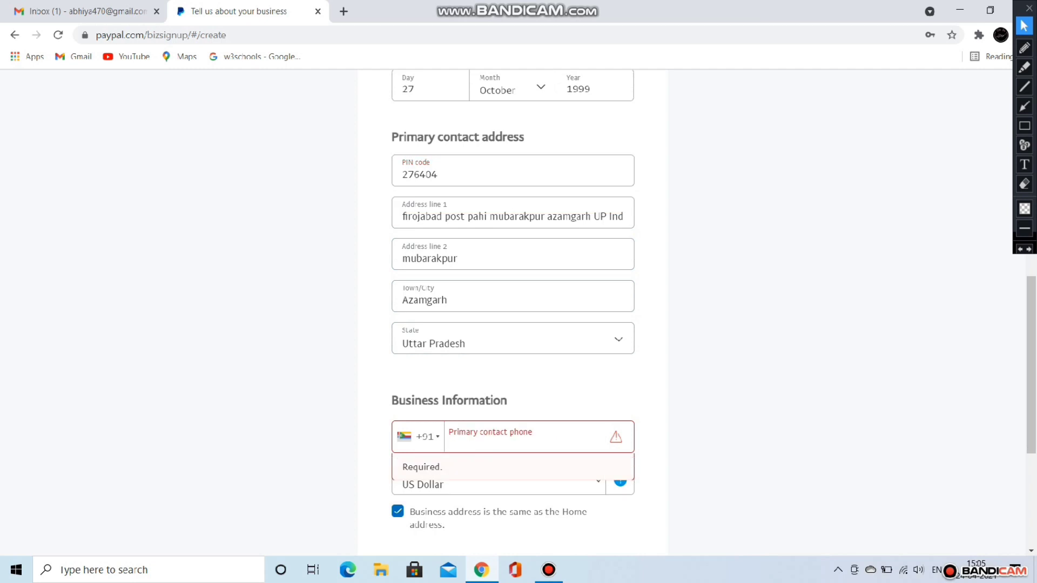
{"action": "type", "text": "9621??????"}
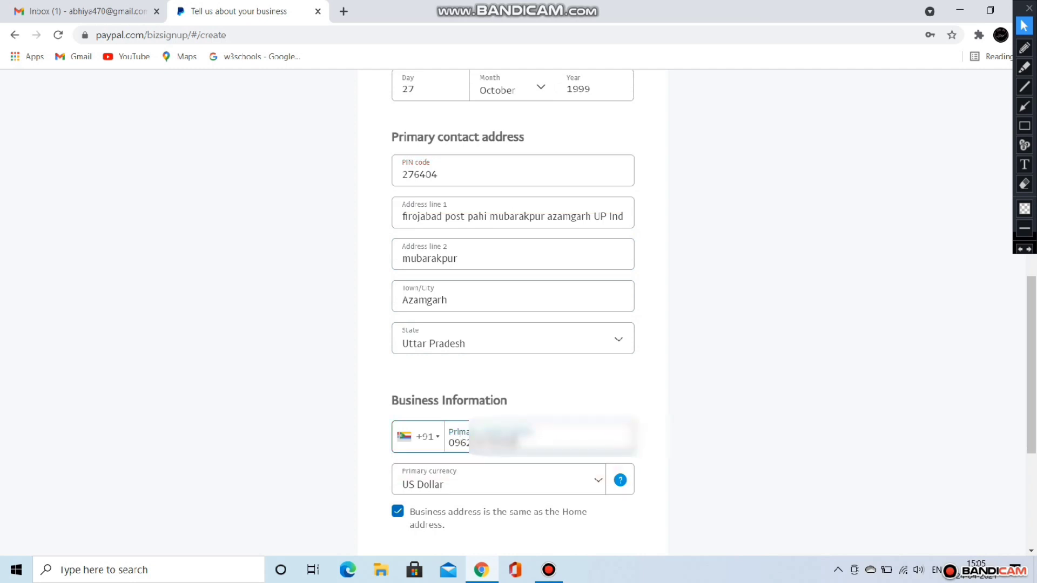
{"action": "scroll", "coordinate": [514, 308], "scroll_direction": "down", "scroll_amount": 3}
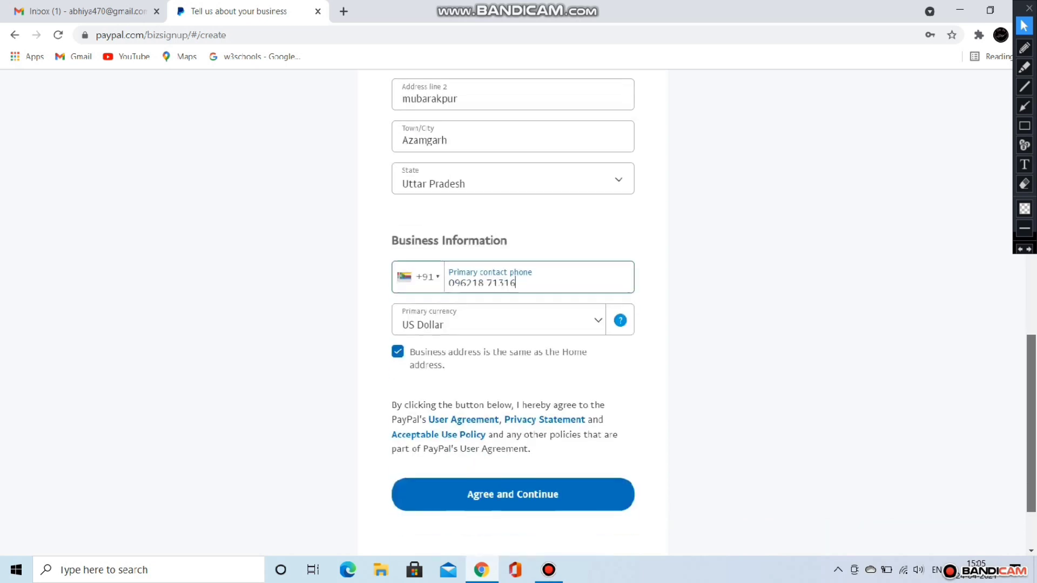
{"action": "left_click", "coordinate": [513, 477]}
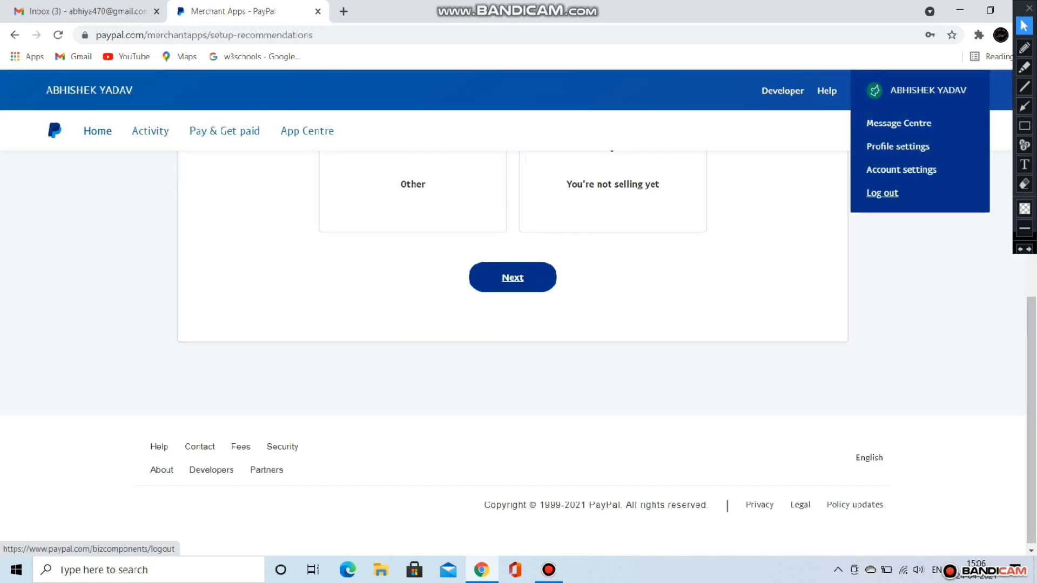
Step: Log out of the new business account from the account menu
{"action": "left_click", "coordinate": [882, 193]}
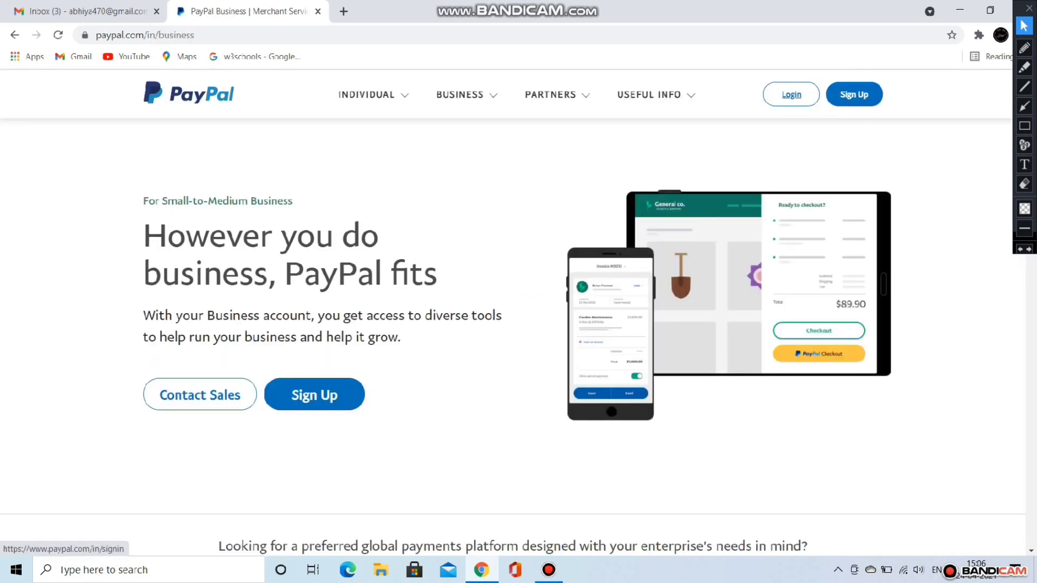
Step: Sign back in to PayPal with the account password
{"action": "left_click", "coordinate": [791, 94]}
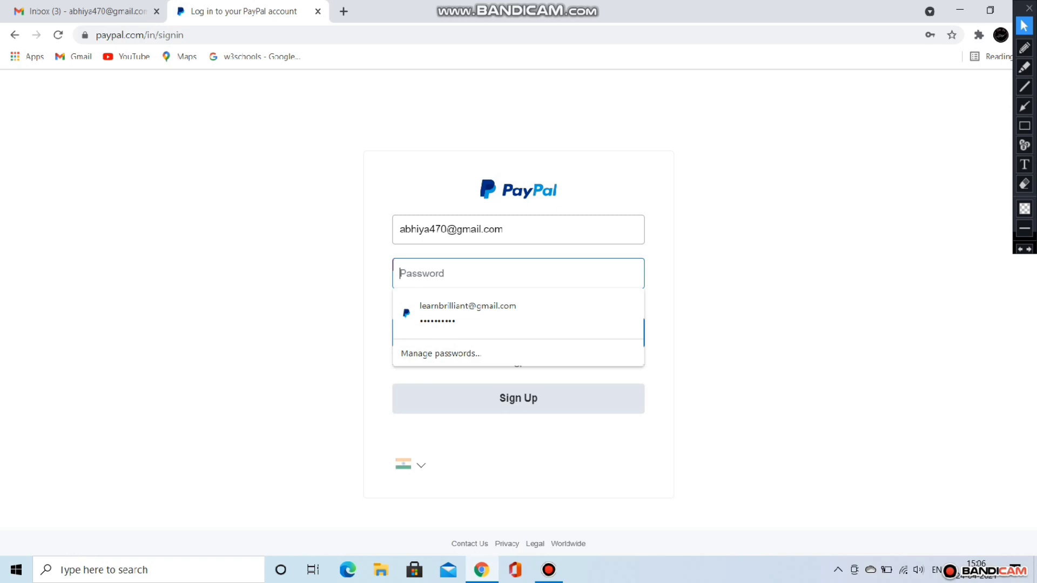
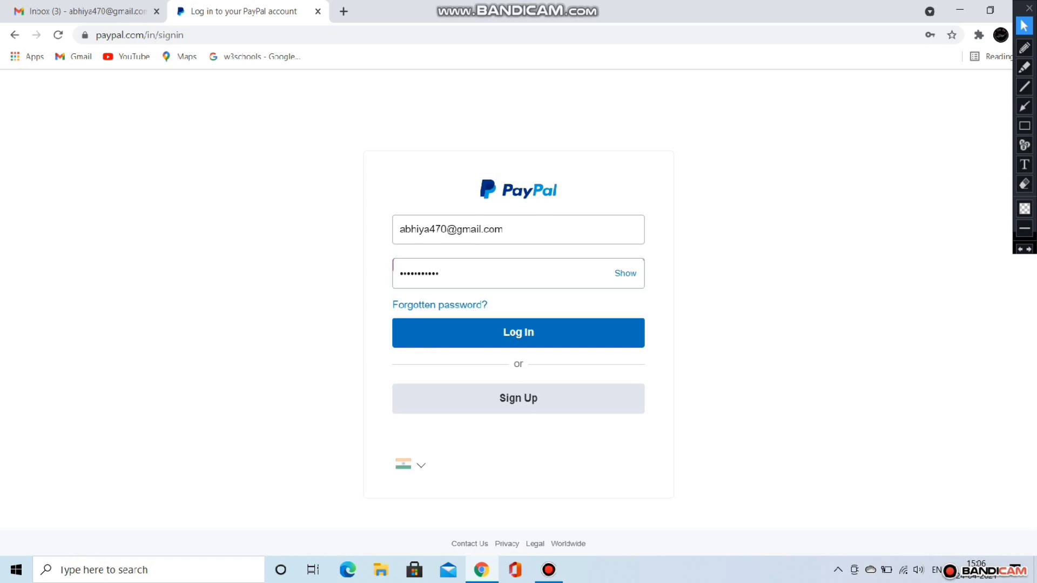
{"action": "key", "text": "Return"}
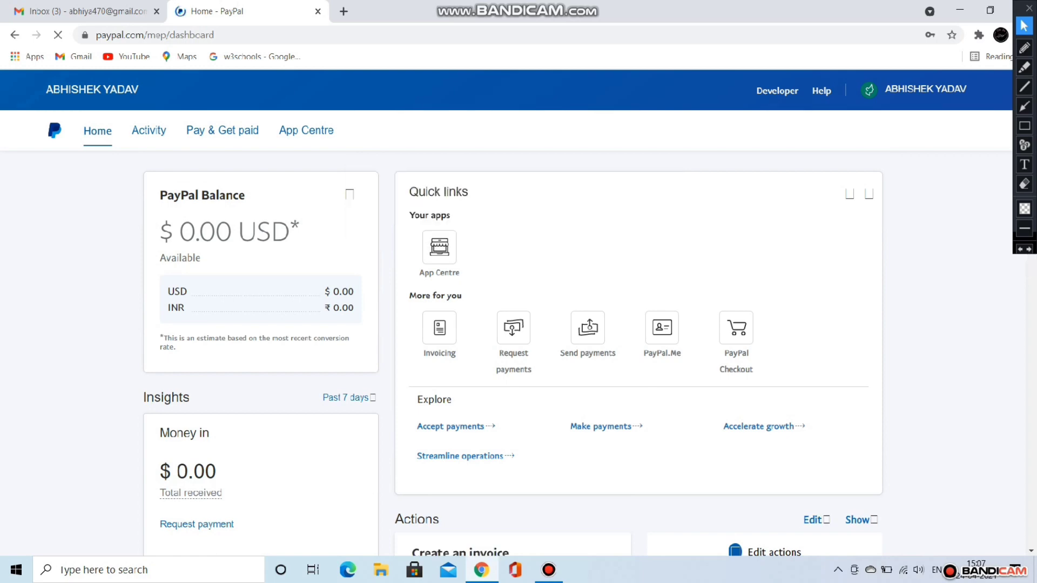
Step: Scroll the dashboard down to the email confirmation card
{"action": "scroll", "coordinate": [513, 352], "scroll_direction": "down", "scroll_amount": 8}
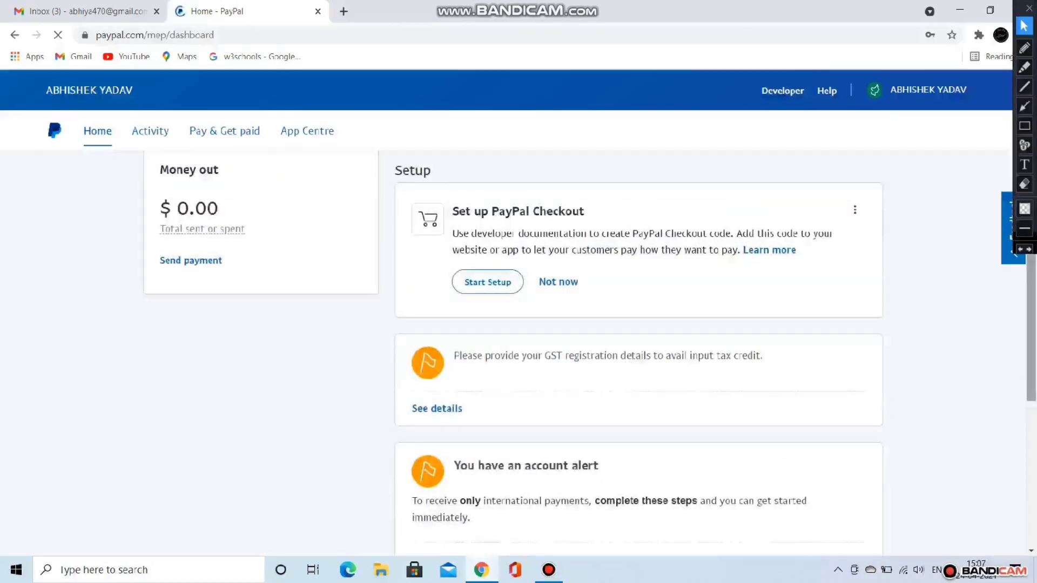
{"action": "scroll", "coordinate": [513, 352], "scroll_direction": "down", "scroll_amount": 8}
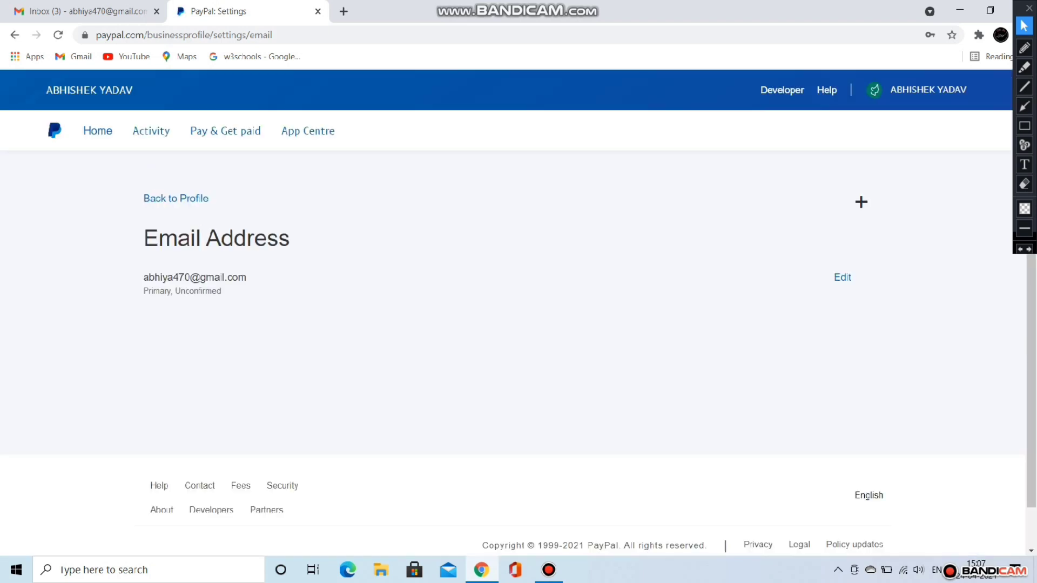
Step: Request a confirmation email for the primary PayPal email address, then move over to the Gmail inbox
{"action": "left_click", "coordinate": [842, 277]}
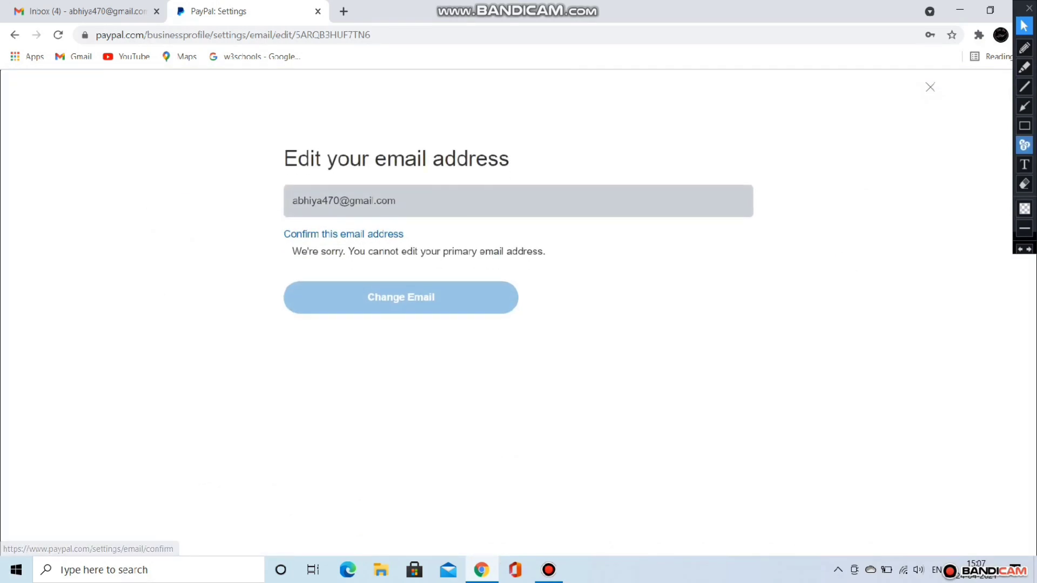
{"action": "left_click", "coordinate": [1025, 126]}
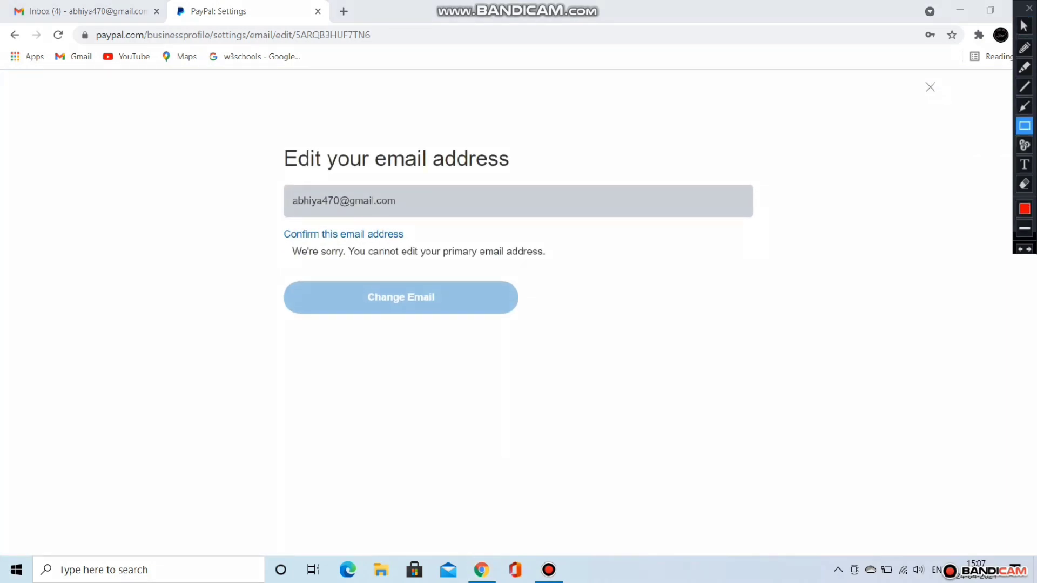
{"action": "left_click_drag", "start_coordinate": [278, 221], "coordinate": [447, 248]}
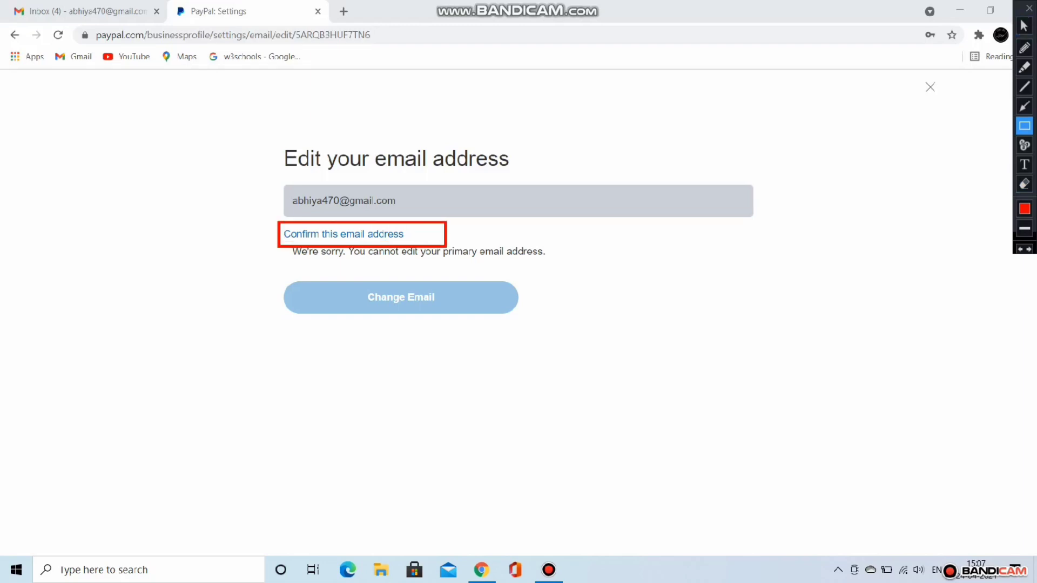
{"action": "left_click", "coordinate": [1025, 26]}
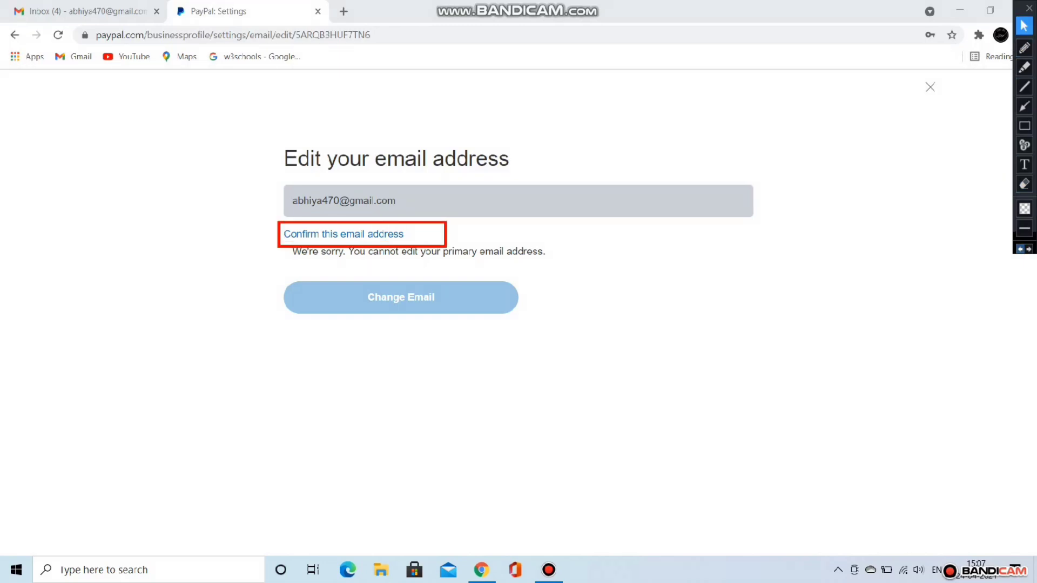
{"action": "left_click", "coordinate": [1020, 249]}
{"action": "left_click", "coordinate": [378, 234]}
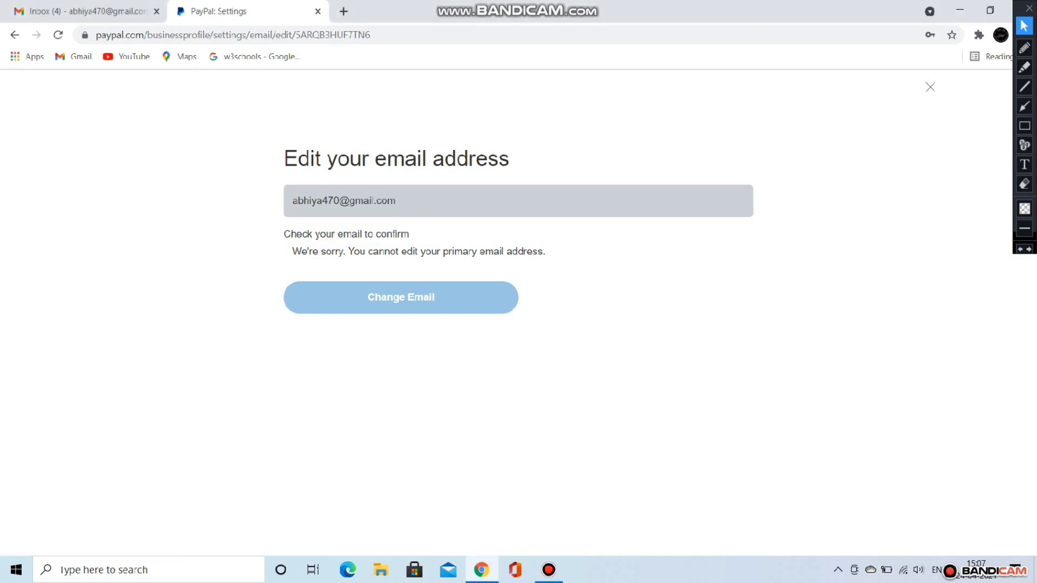
{"action": "left_click", "coordinate": [81, 11]}
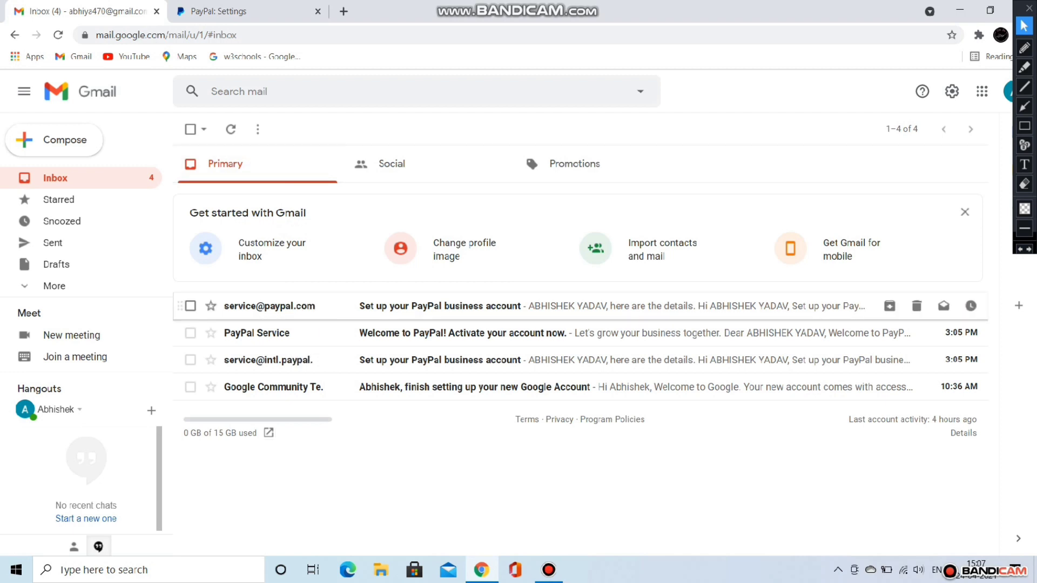
Step: Open PayPal's 'Set up your PayPal business account' email and follow its Get Started Now link
{"action": "left_click", "coordinate": [594, 306]}
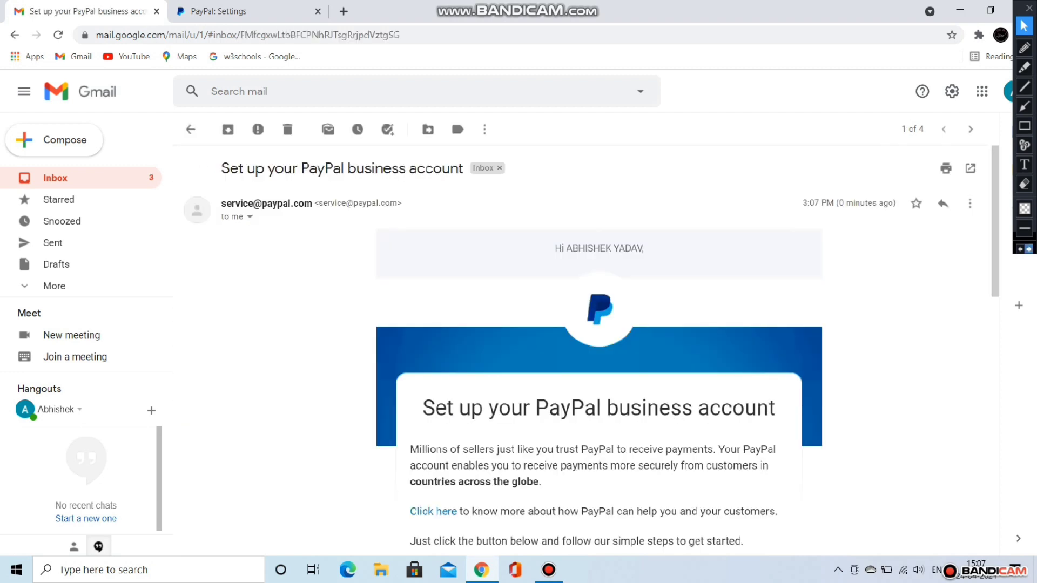
{"action": "scroll", "coordinate": [594, 351], "scroll_direction": "down", "scroll_amount": 4}
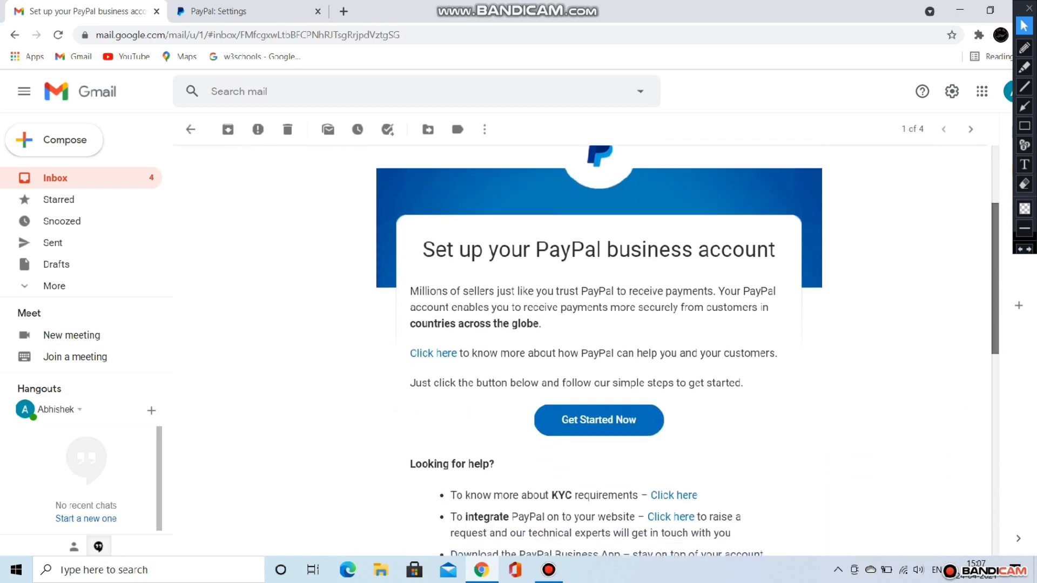
{"action": "left_click", "coordinate": [1025, 126]}
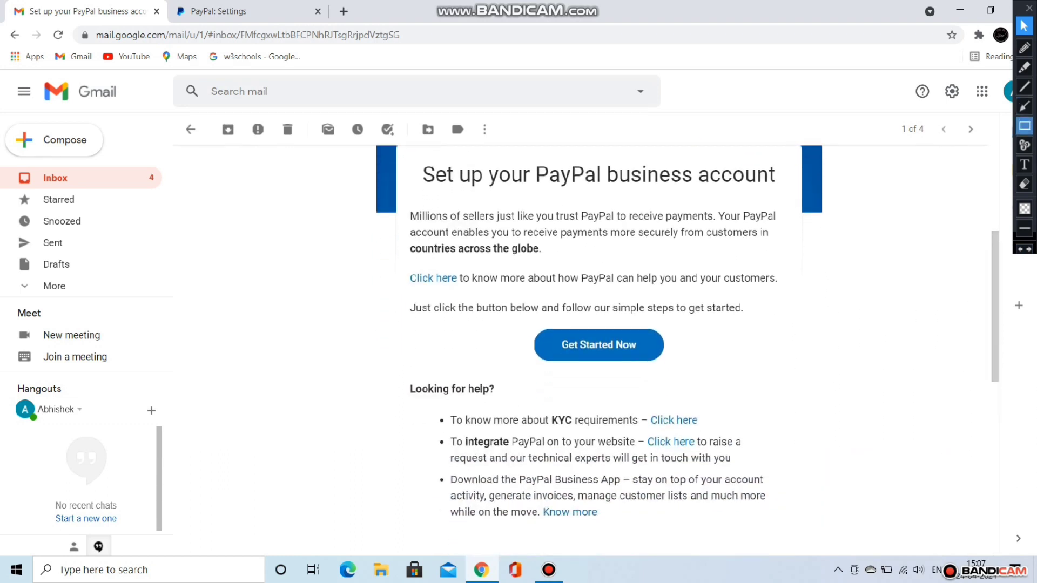
{"action": "mouse_move", "coordinate": [516, 318]}
{"action": "left_mouse_down"}
{"action": "mouse_move", "coordinate": [582, 348]}
{"action": "mouse_move", "coordinate": [698, 373]}
{"action": "left_mouse_up"}
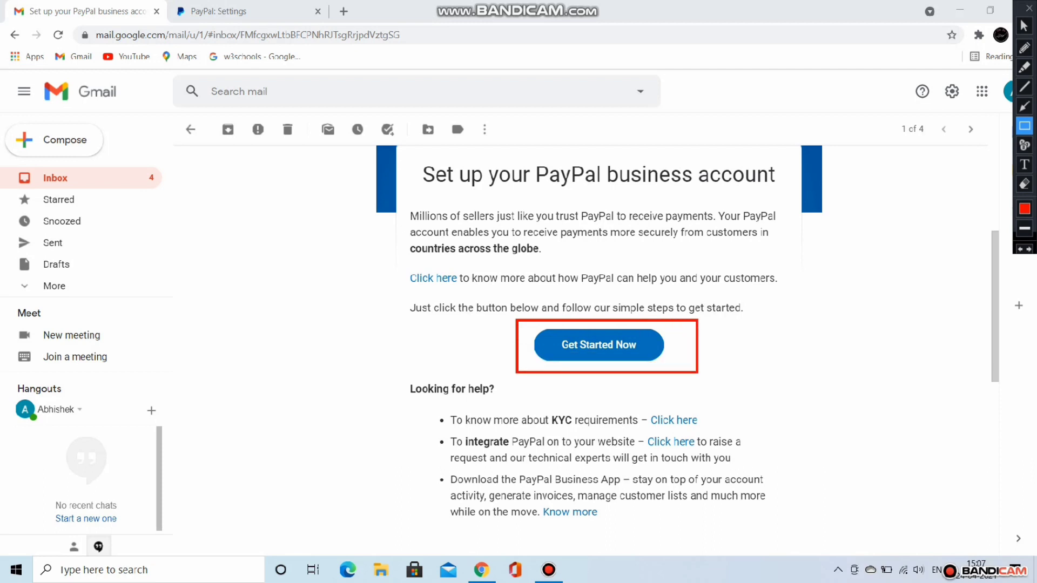
{"action": "left_click", "coordinate": [1025, 25]}
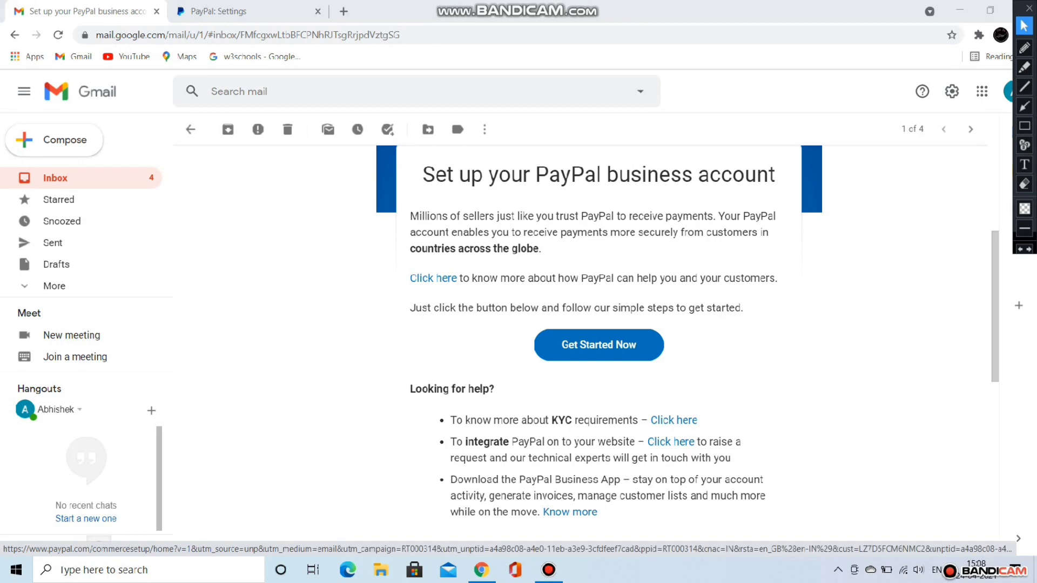
{"action": "left_click", "coordinate": [599, 345]}
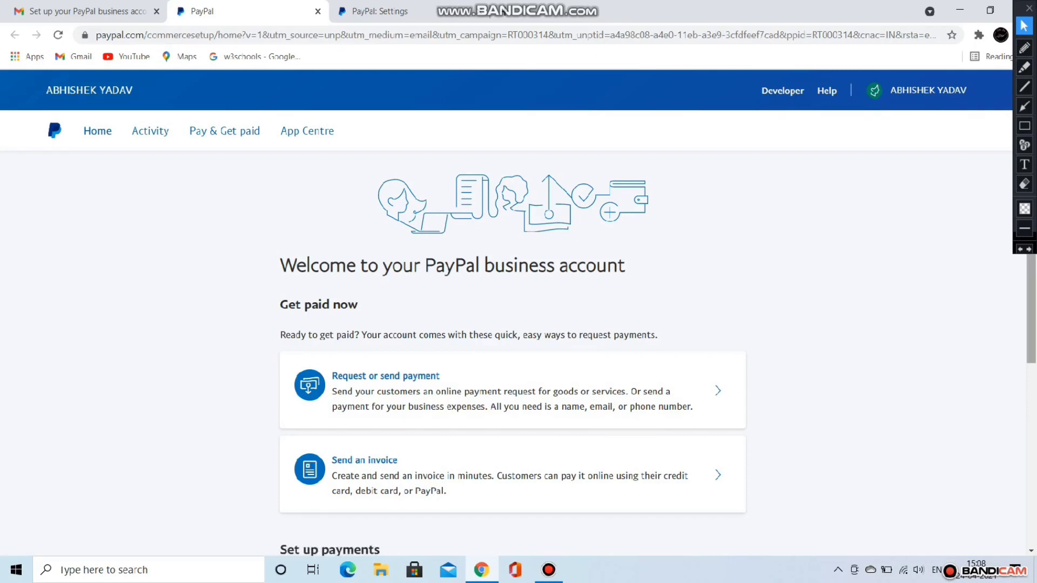
Step: Browse the business home page options and choose Send an invoice to reach the Add bank account step
{"action": "scroll", "coordinate": [513, 351], "scroll_direction": "down", "scroll_amount": 4}
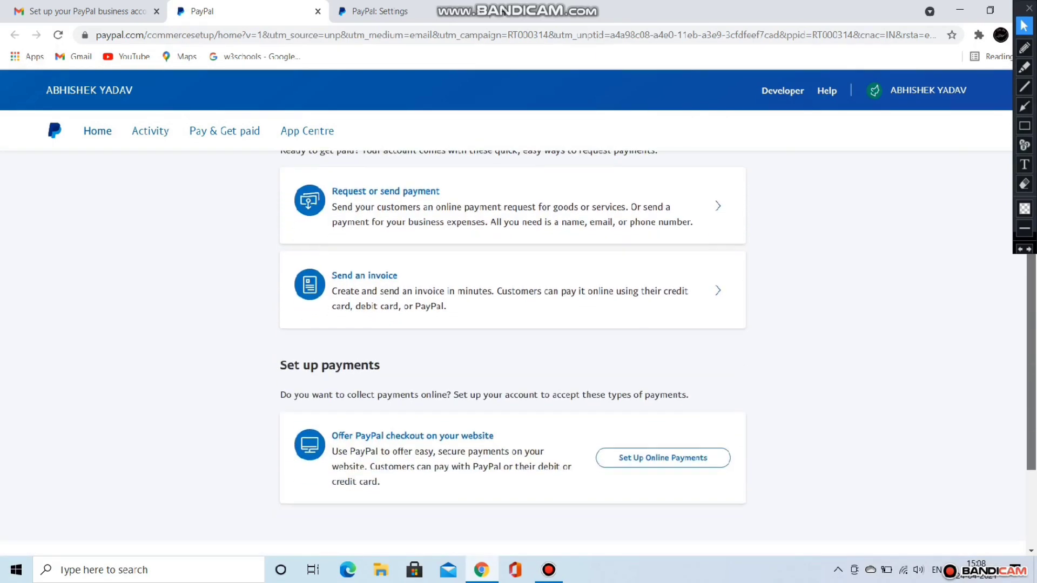
{"action": "scroll", "coordinate": [513, 351], "scroll_direction": "down", "scroll_amount": 1}
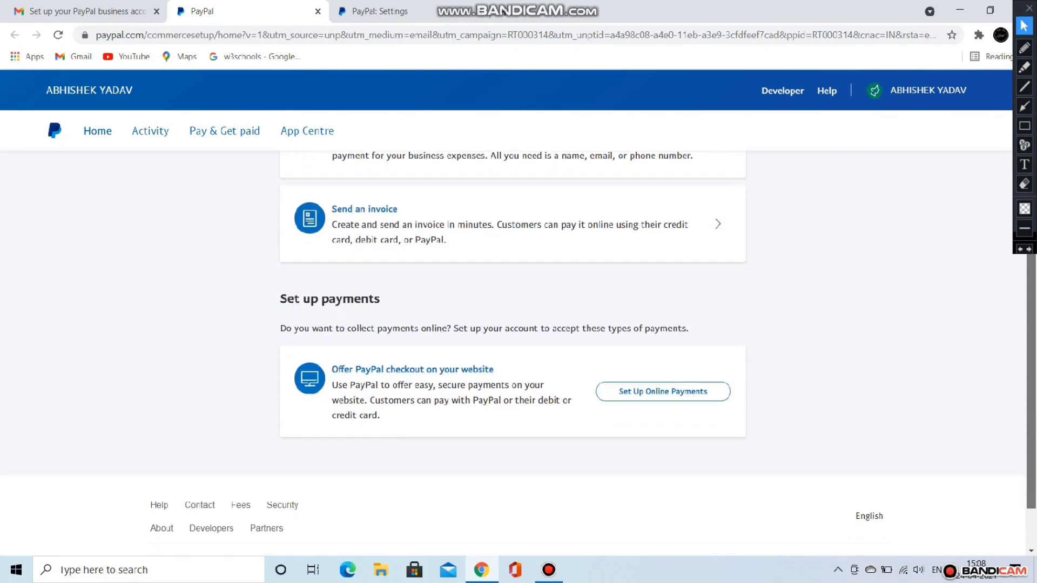
{"action": "scroll", "coordinate": [514, 346], "scroll_direction": "up", "scroll_amount": 1}
{"action": "scroll", "coordinate": [513, 346], "scroll_direction": "up", "scroll_amount": 2}
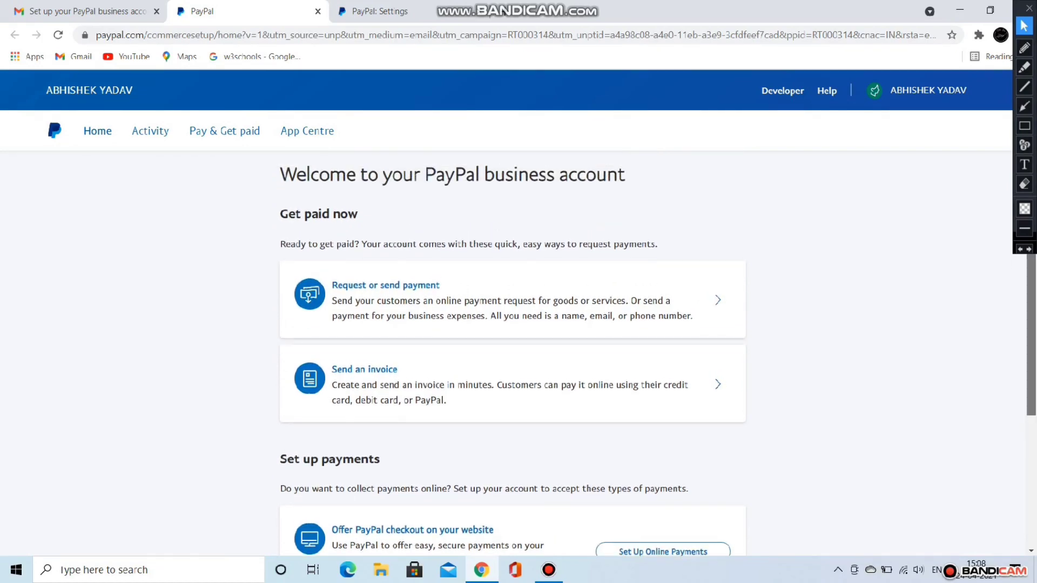
{"action": "scroll", "coordinate": [513, 351], "scroll_direction": "down", "scroll_amount": 3}
{"action": "scroll", "coordinate": [513, 351], "scroll_direction": "up", "scroll_amount": 3}
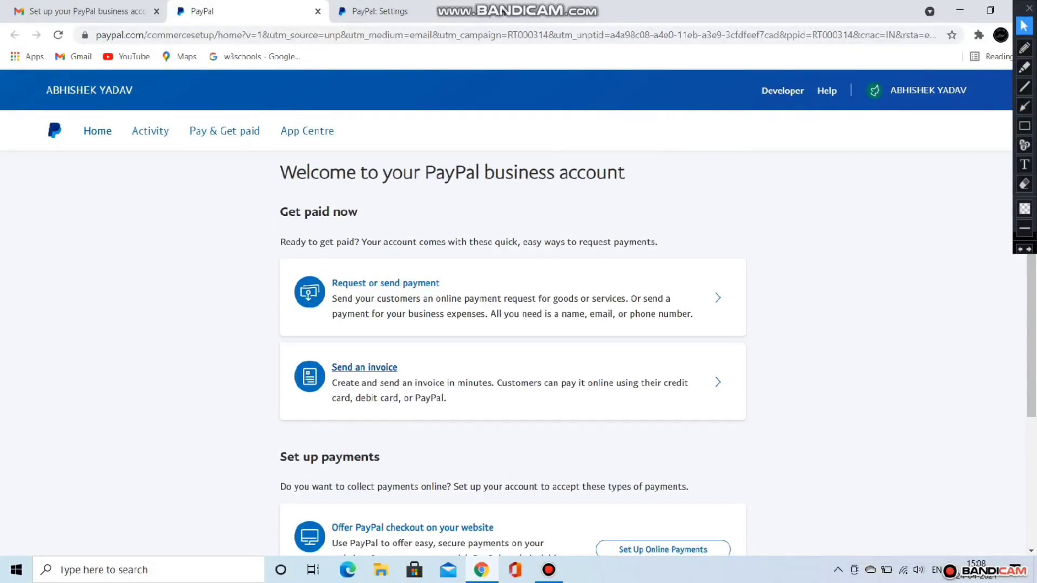
{"action": "left_click", "coordinate": [364, 367]}
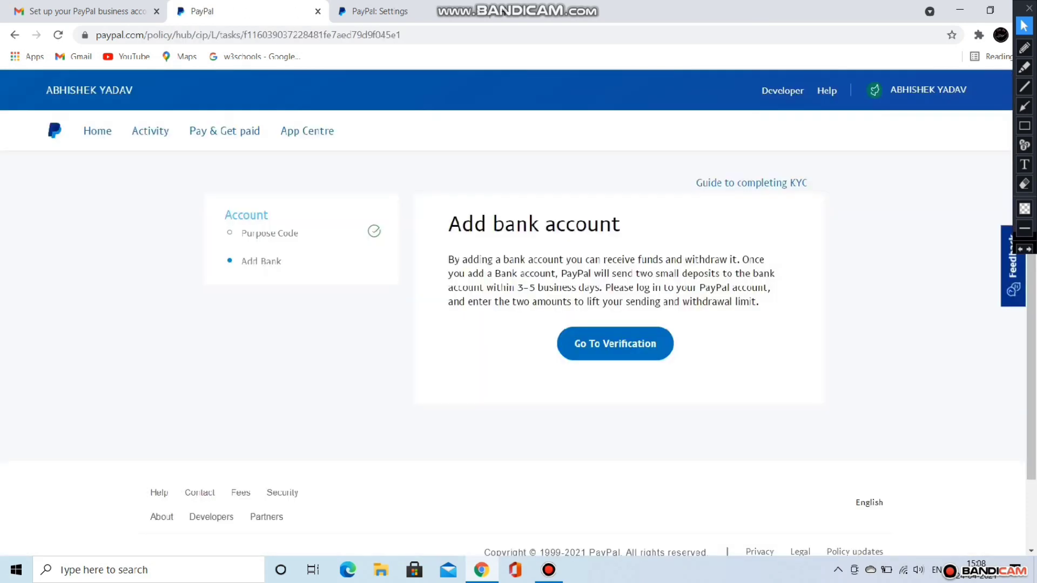
Step: Go to verification, scroll the Money page down to Bank accounts, and choose Link a new bank account
{"action": "left_click", "coordinate": [615, 344]}
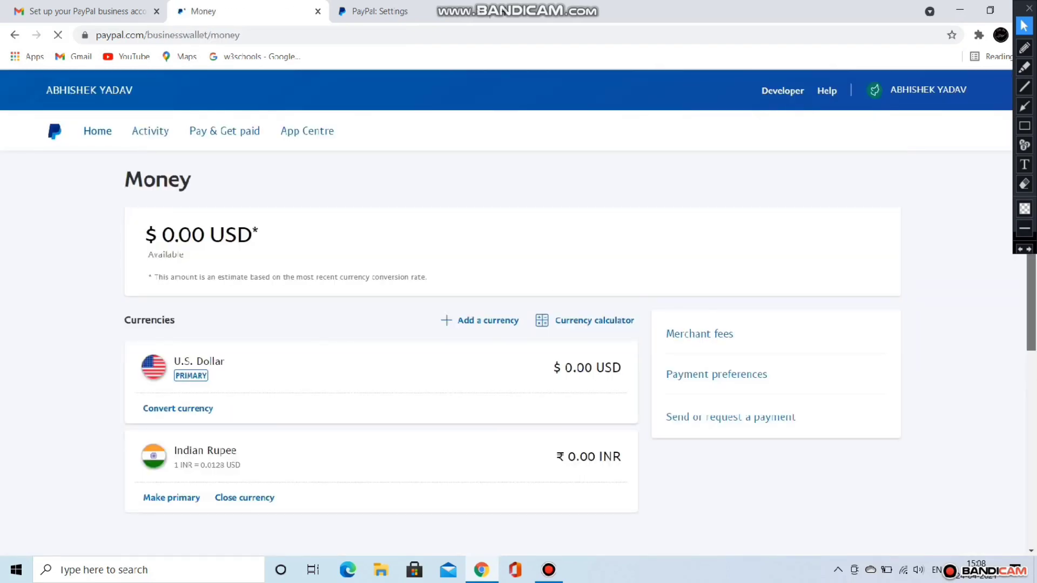
{"action": "left_click_drag", "start_coordinate": [1032, 303], "coordinate": [1031, 387]}
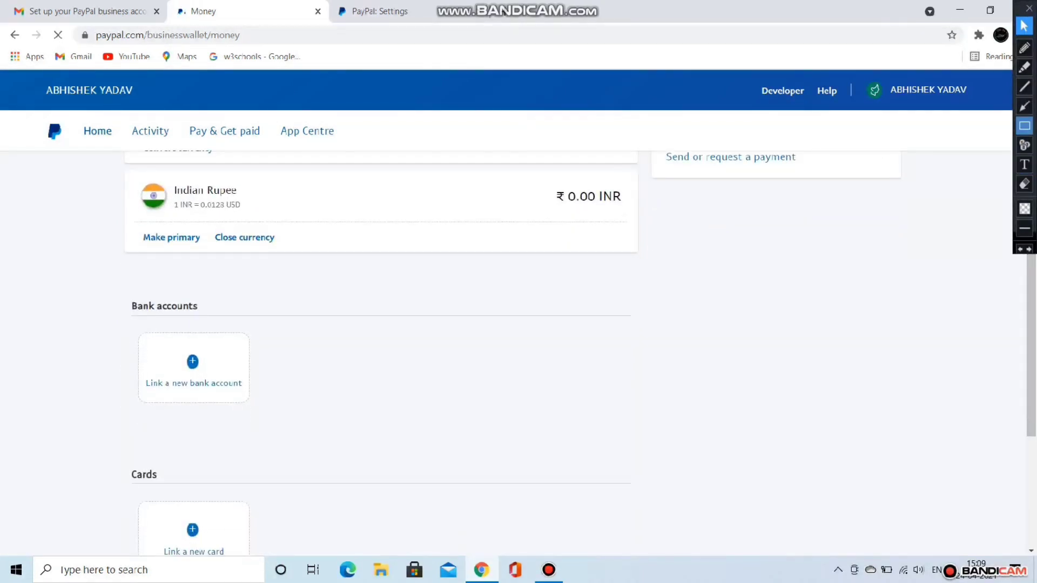
{"action": "left_click", "coordinate": [1024, 125]}
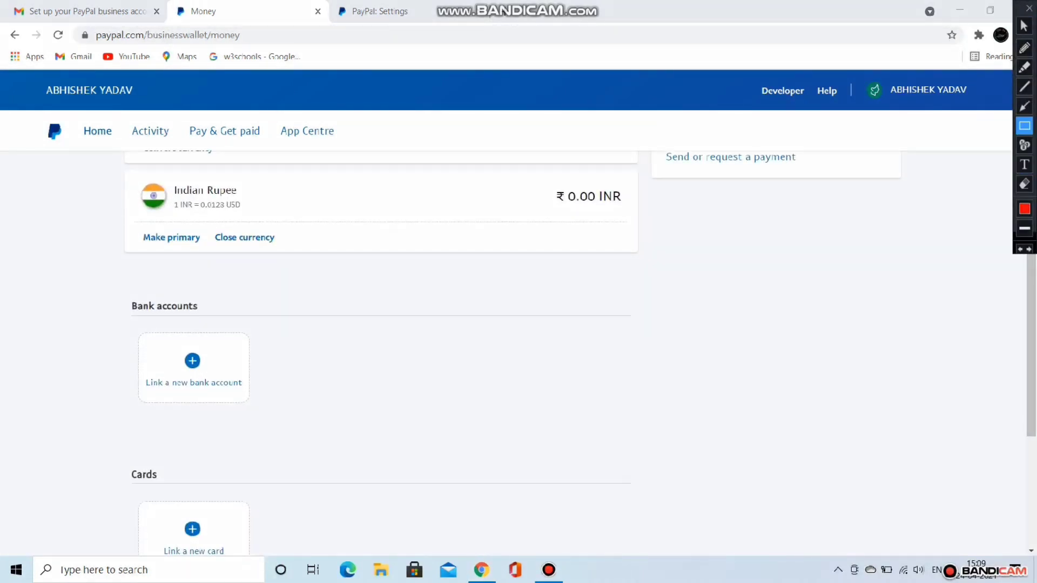
{"action": "left_click_drag", "start_coordinate": [305, 415], "coordinate": [309, 426]}
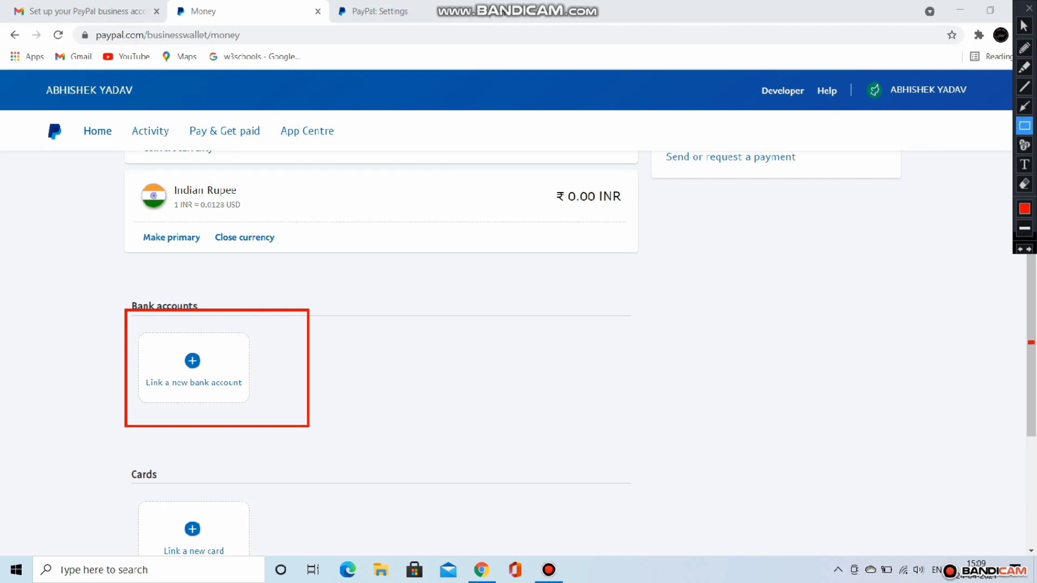
{"action": "left_click", "coordinate": [1024, 26]}
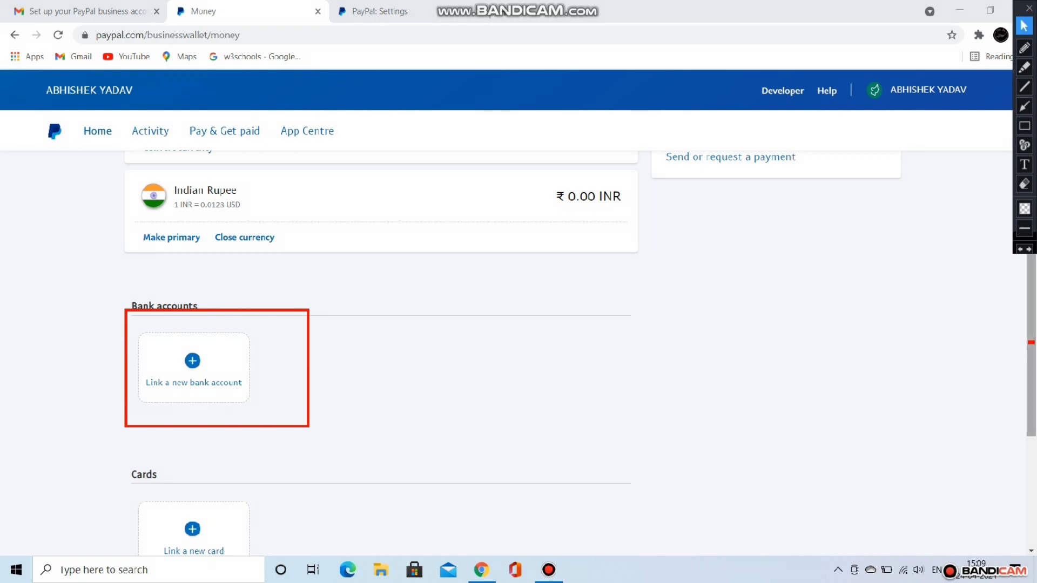
{"action": "scroll", "coordinate": [1031, 343], "scroll_direction": "down", "scroll_amount": 3}
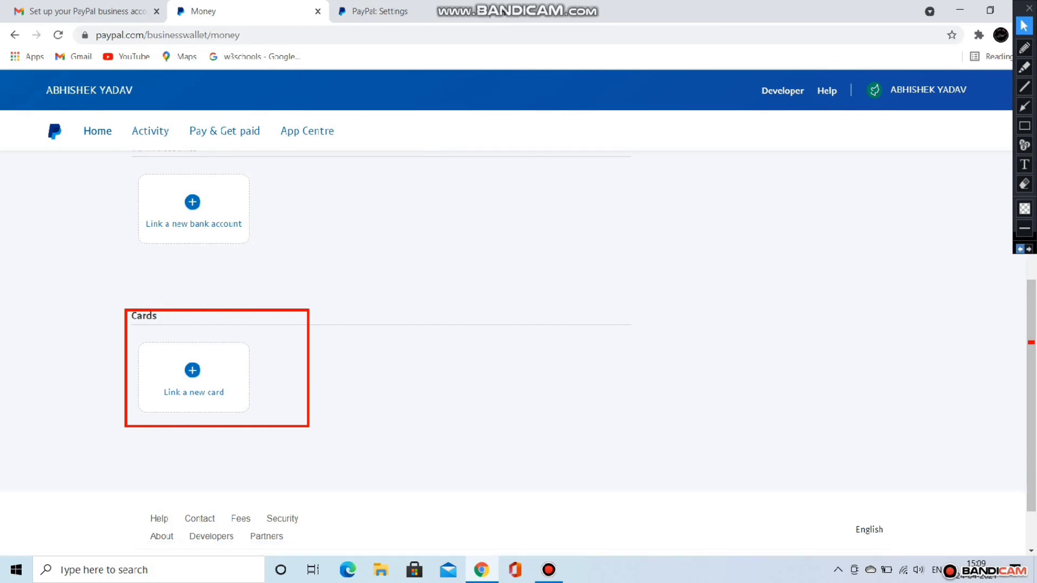
{"action": "left_click", "coordinate": [1021, 249]}
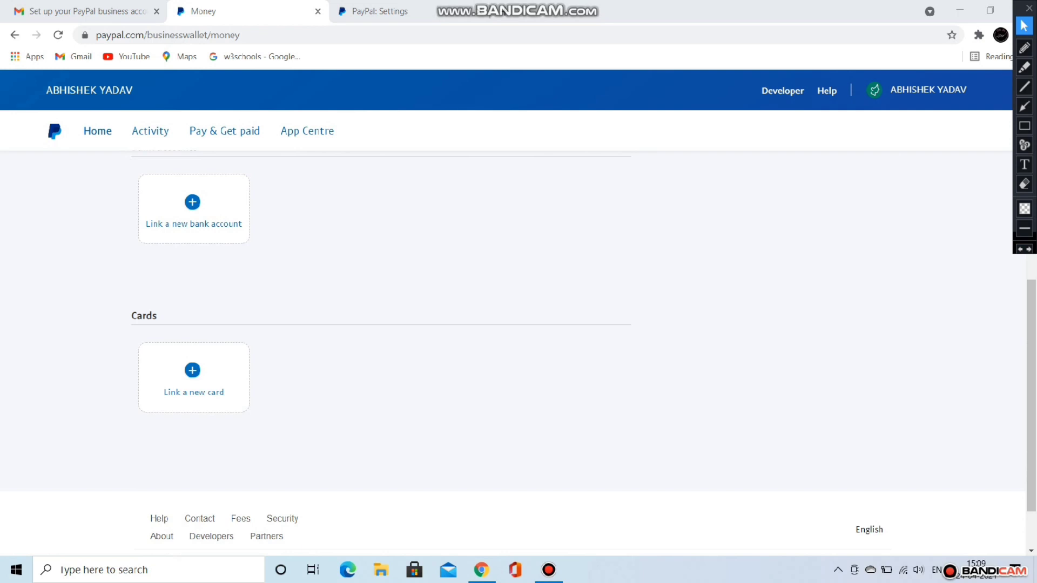
{"action": "left_click", "coordinate": [194, 214]}
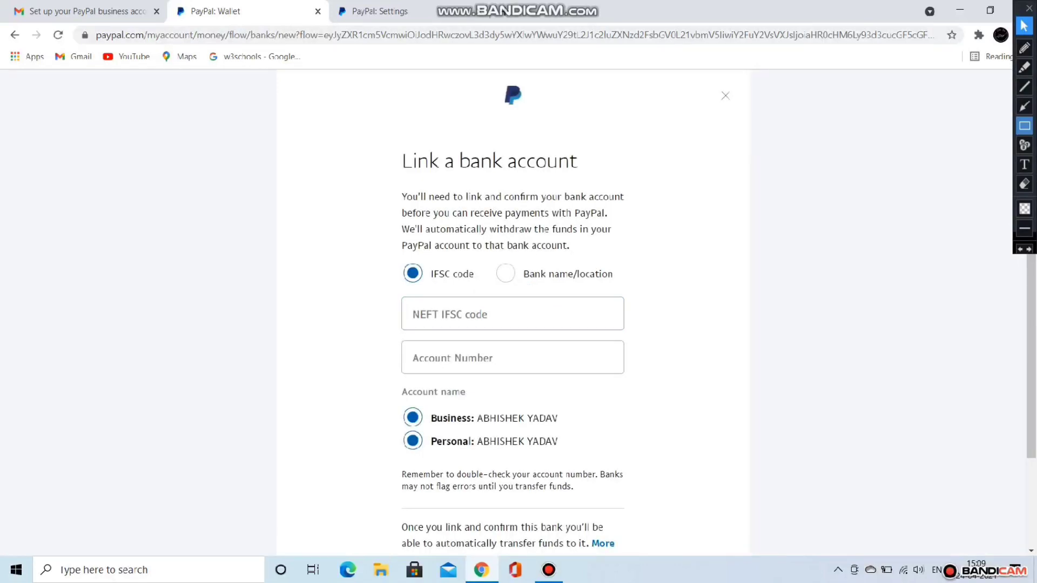
Step: Fill in the bank's NEFT IFSC code and the bank account number on the linking form
{"action": "left_click", "coordinate": [1025, 125]}
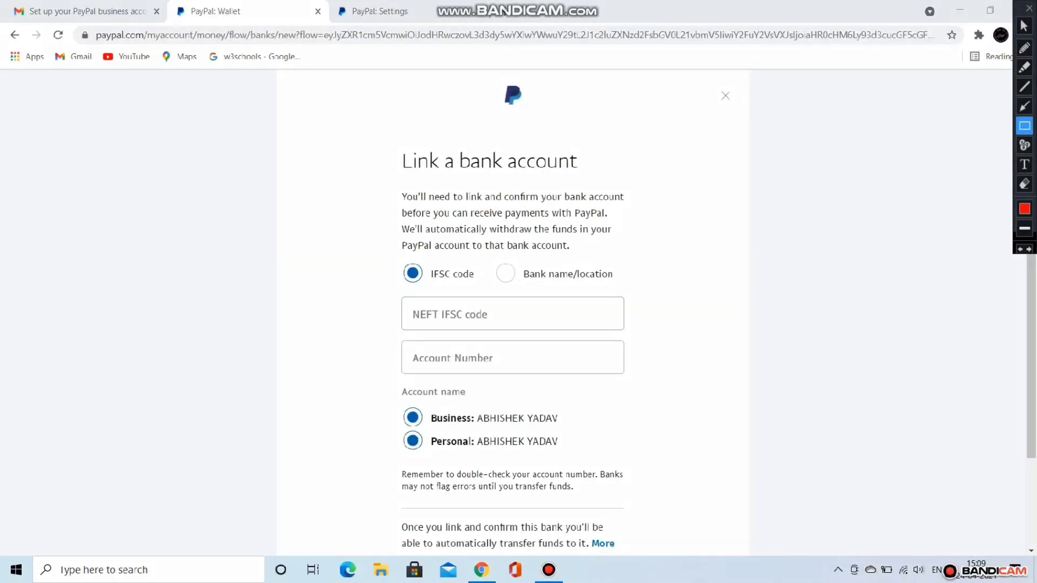
{"action": "mouse_move", "coordinate": [365, 296]}
{"action": "left_mouse_down"}
{"action": "mouse_move", "coordinate": [616, 416]}
{"action": "mouse_move", "coordinate": [676, 380]}
{"action": "left_mouse_up"}
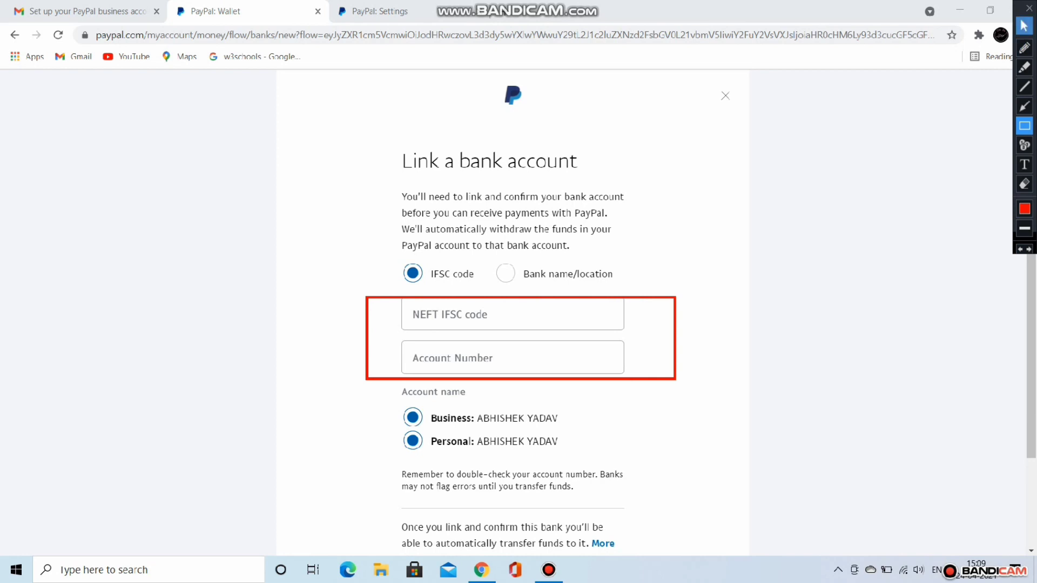
{"action": "left_click", "coordinate": [1024, 25]}
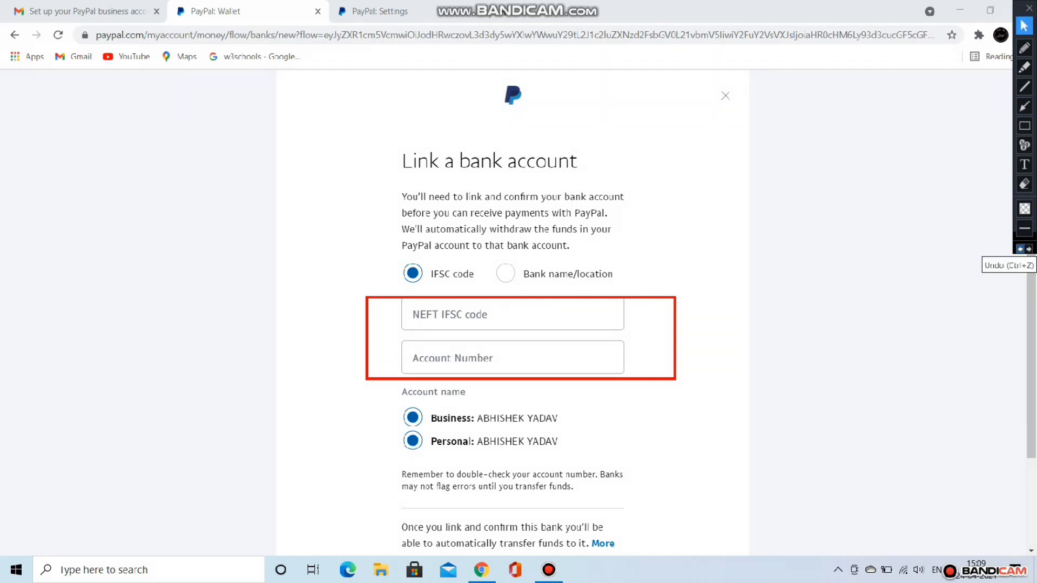
{"action": "left_click", "coordinate": [1020, 249]}
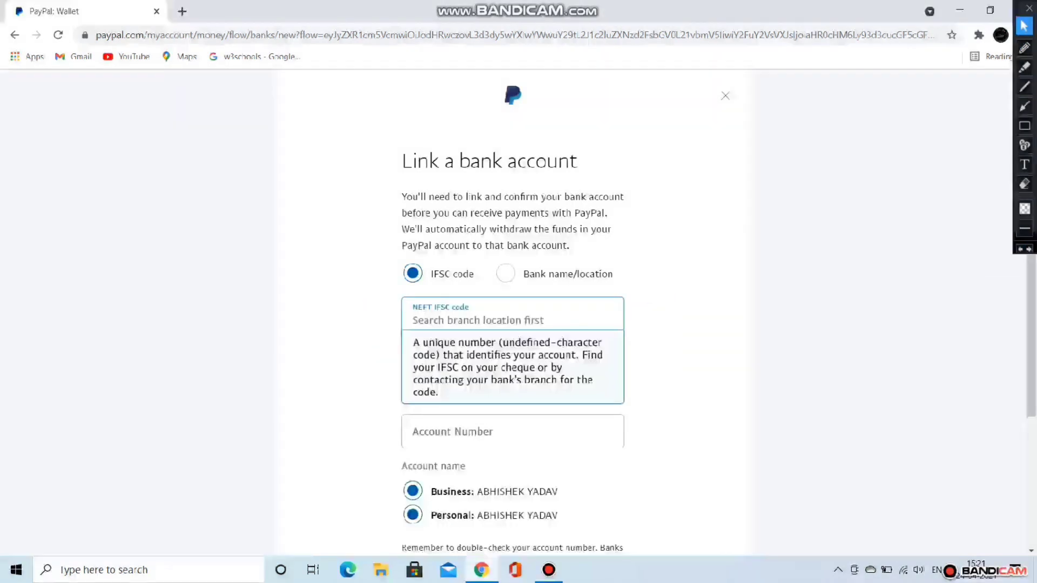
{"action": "type", "text": "SBIN"}
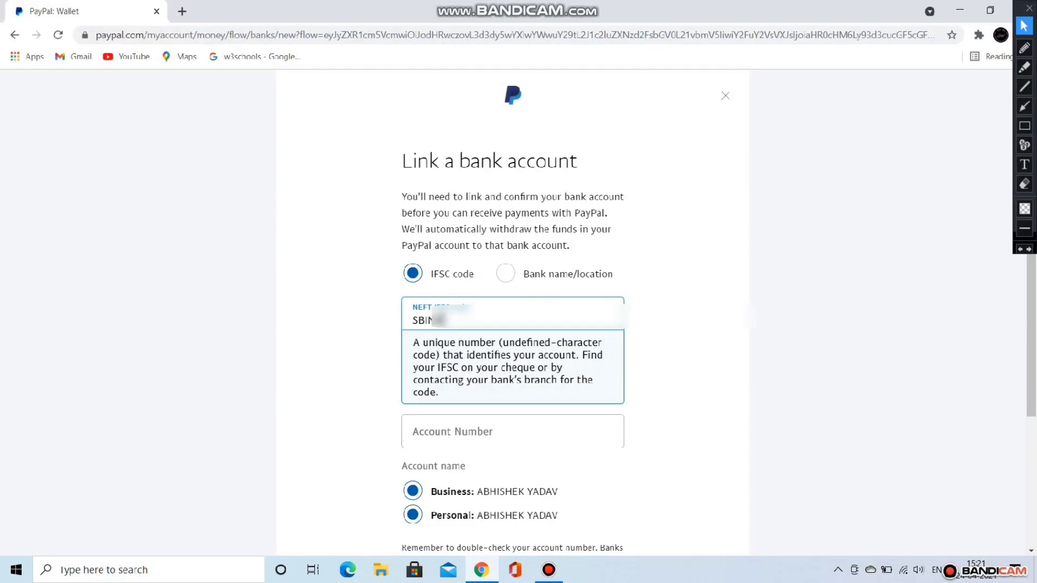
{"action": "type", "text": "????"}
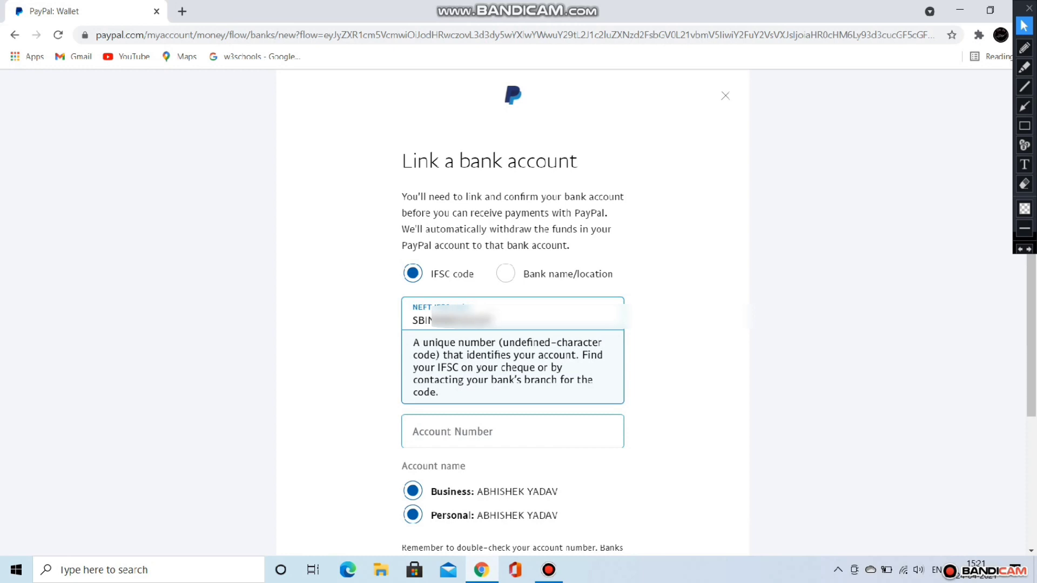
{"action": "left_click", "coordinate": [512, 432]}
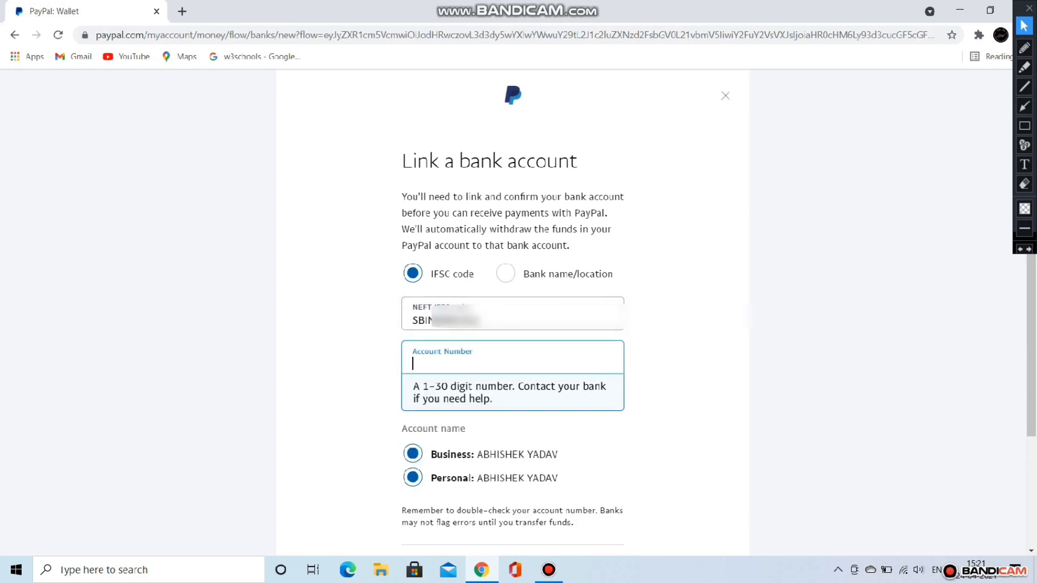
{"action": "type", "text": "37"}
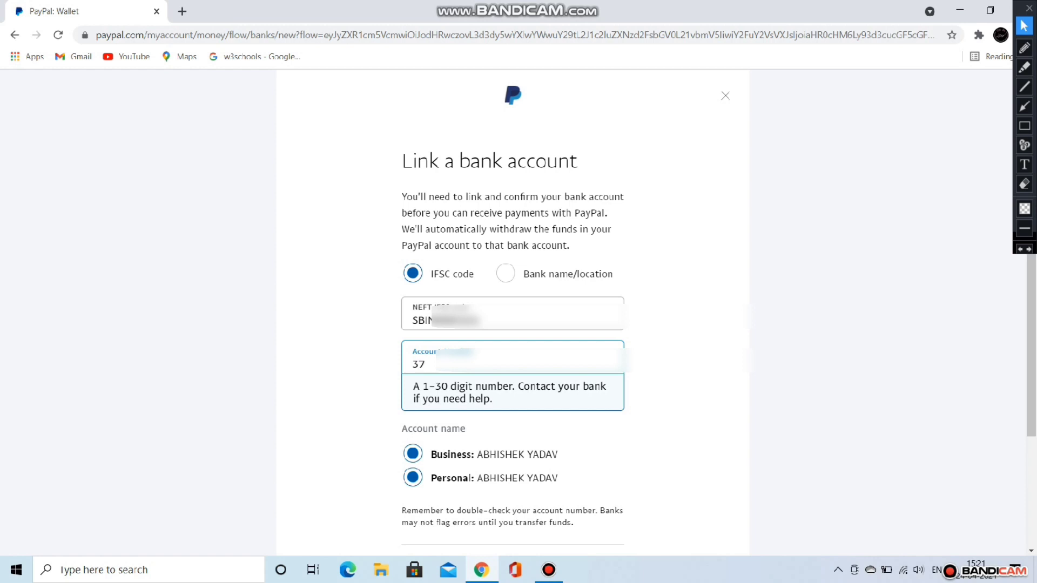
{"action": "type", "text": "83??????"}
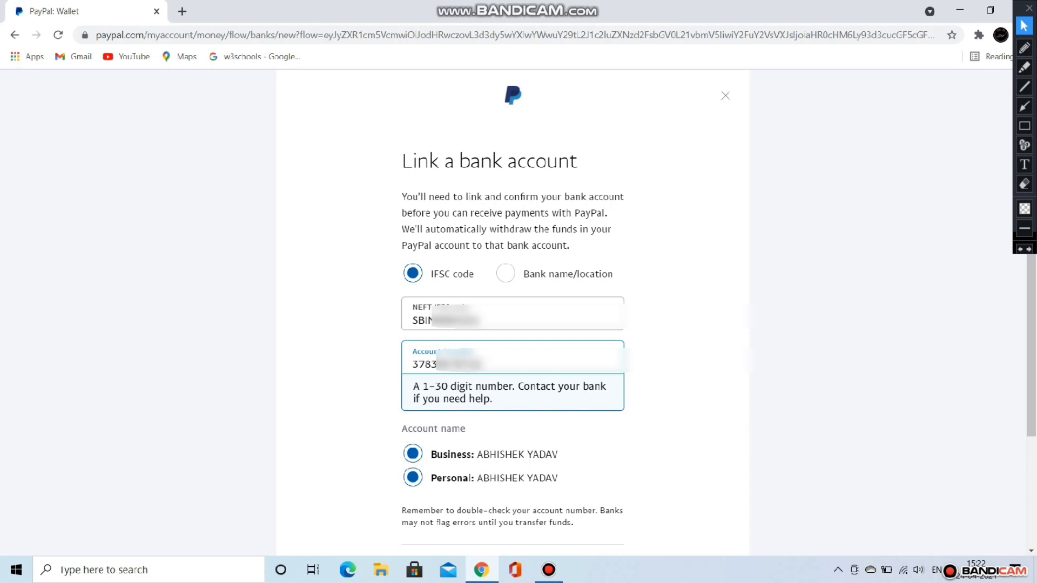
{"action": "scroll", "coordinate": [513, 324], "scroll_direction": "down", "scroll_amount": 3}
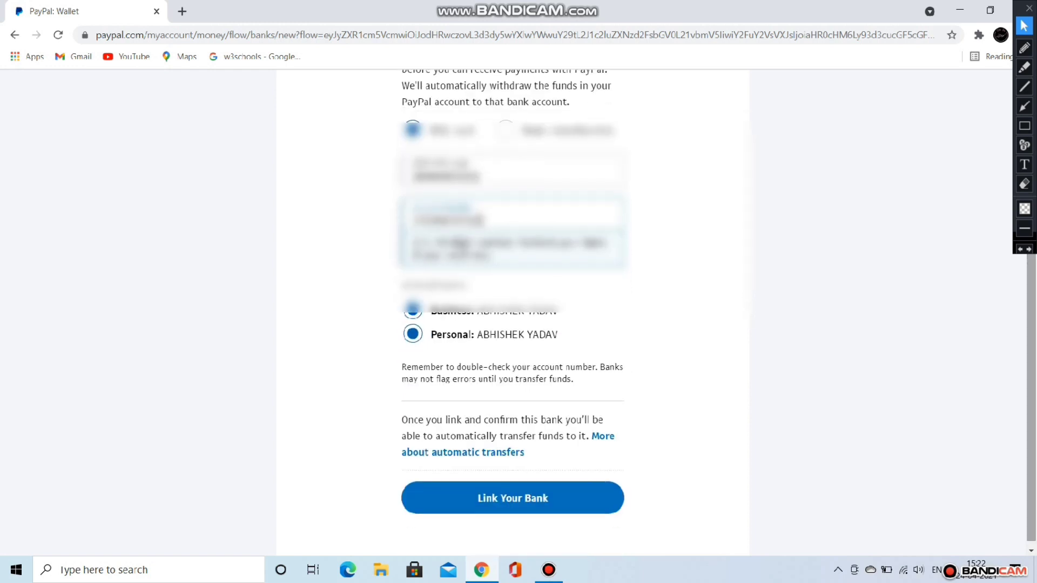
{"action": "left_click", "coordinate": [1024, 126]}
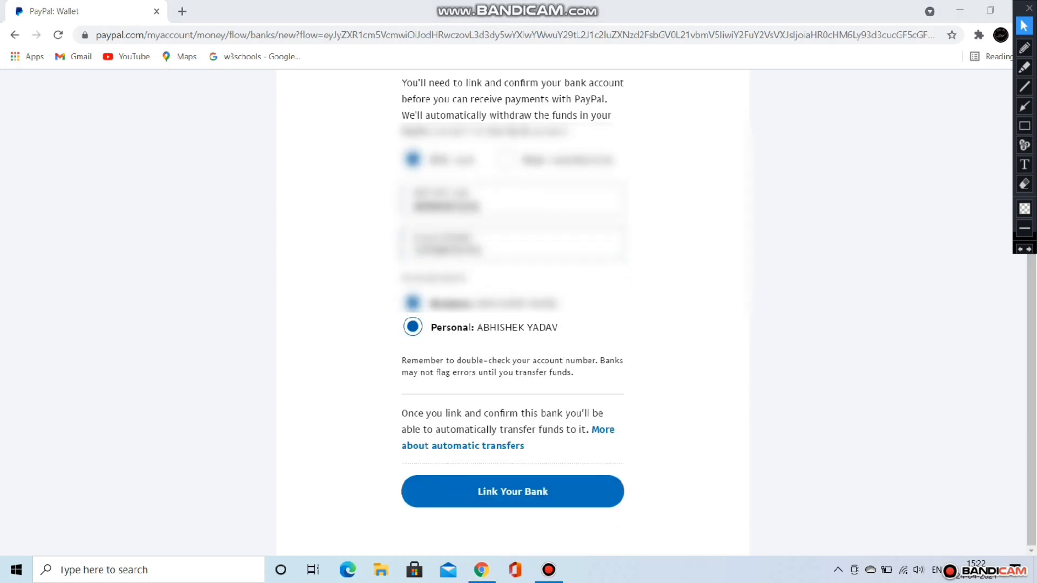
{"action": "left_click", "coordinate": [1024, 126]}
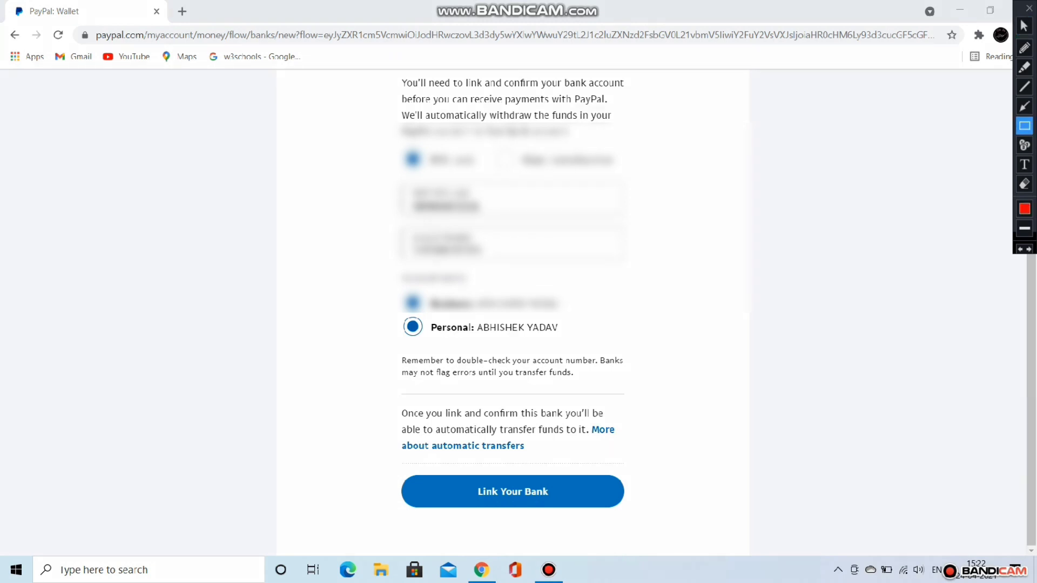
{"action": "left_click_drag", "start_coordinate": [401, 465], "coordinate": [629, 513]}
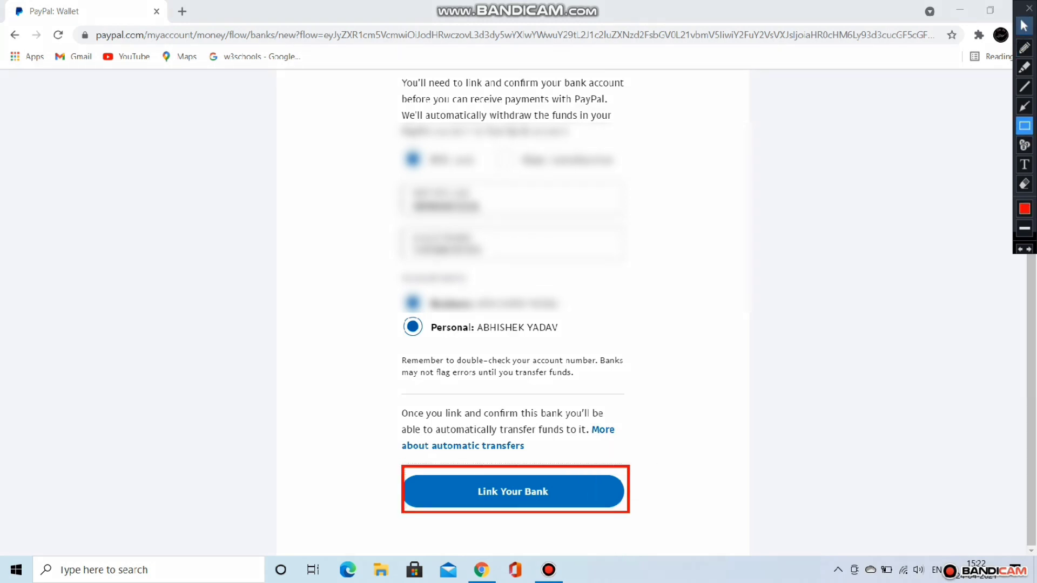
Step: Link the bank and check that Syndicate Bank shows under Bank accounts as Confirmation pending
{"action": "left_click", "coordinate": [1024, 26]}
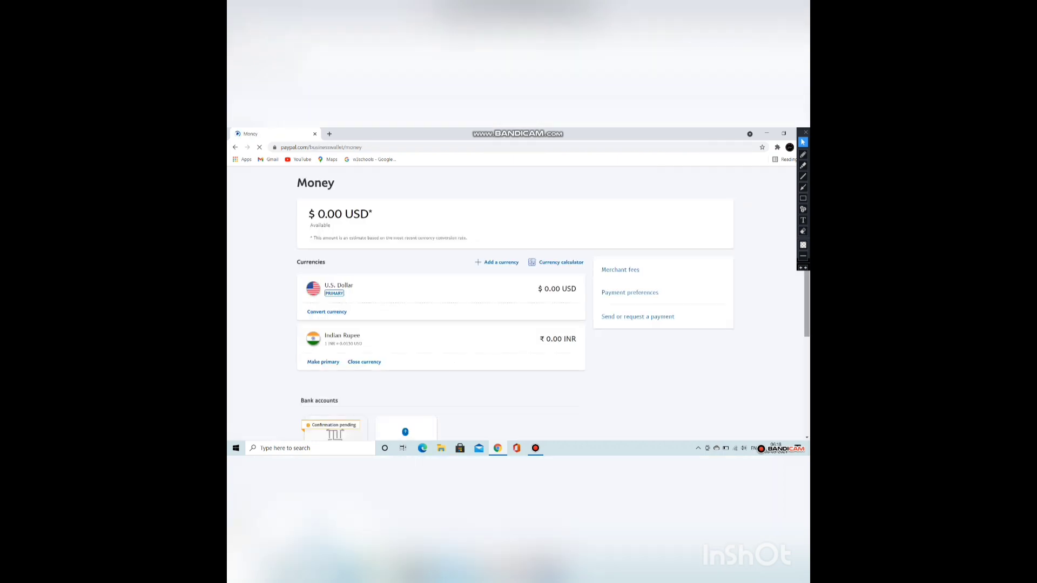
{"action": "scroll", "coordinate": [518, 303], "scroll_direction": "down", "scroll_amount": 4}
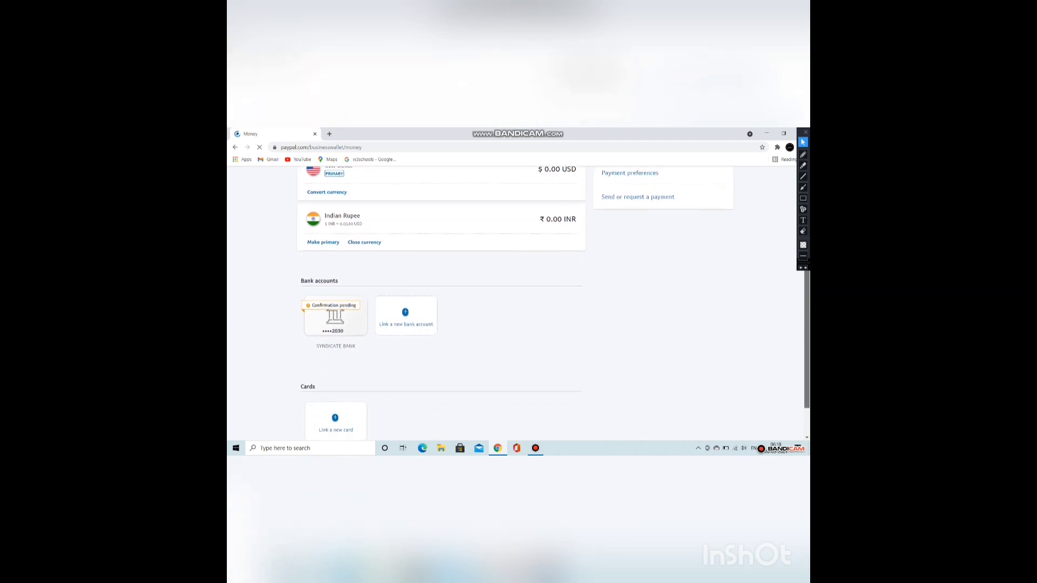